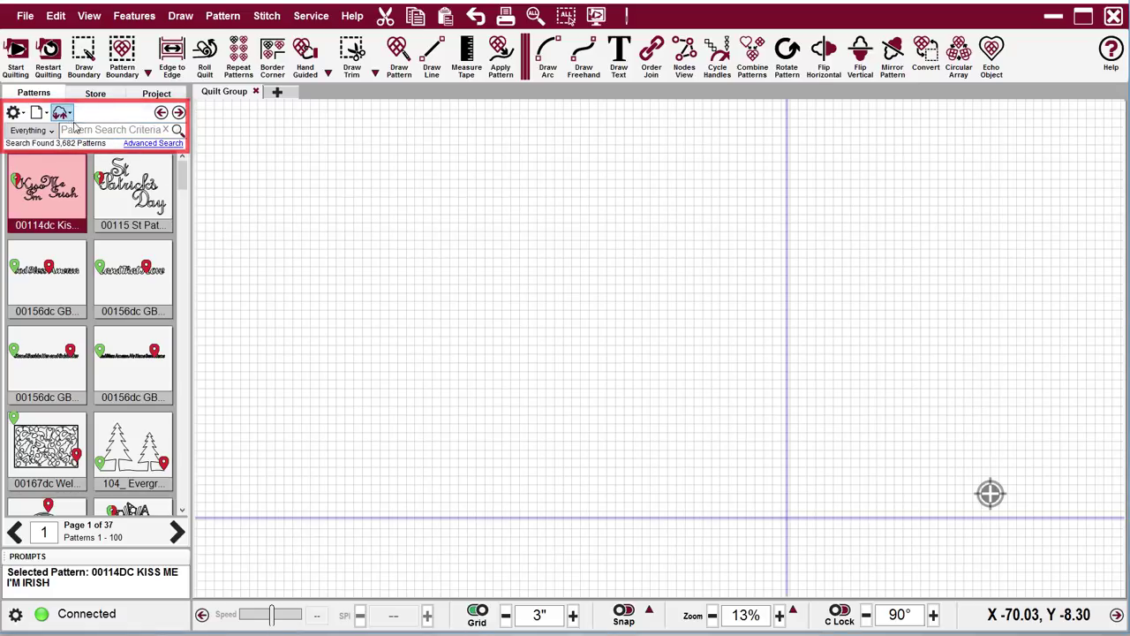
Search the pattern library for "feathery" and add the "feathery curl pano 001 short 05475" pattern to the project.
{"action": "left_click", "coordinate": [62, 133]}
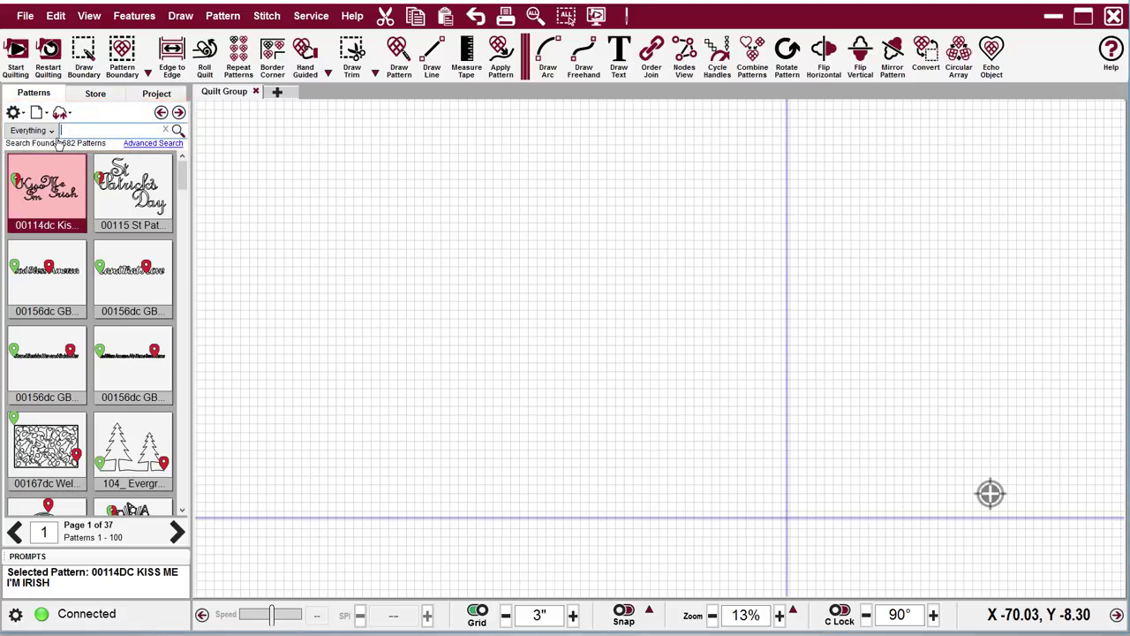
{"action": "type", "text": "feathery"}
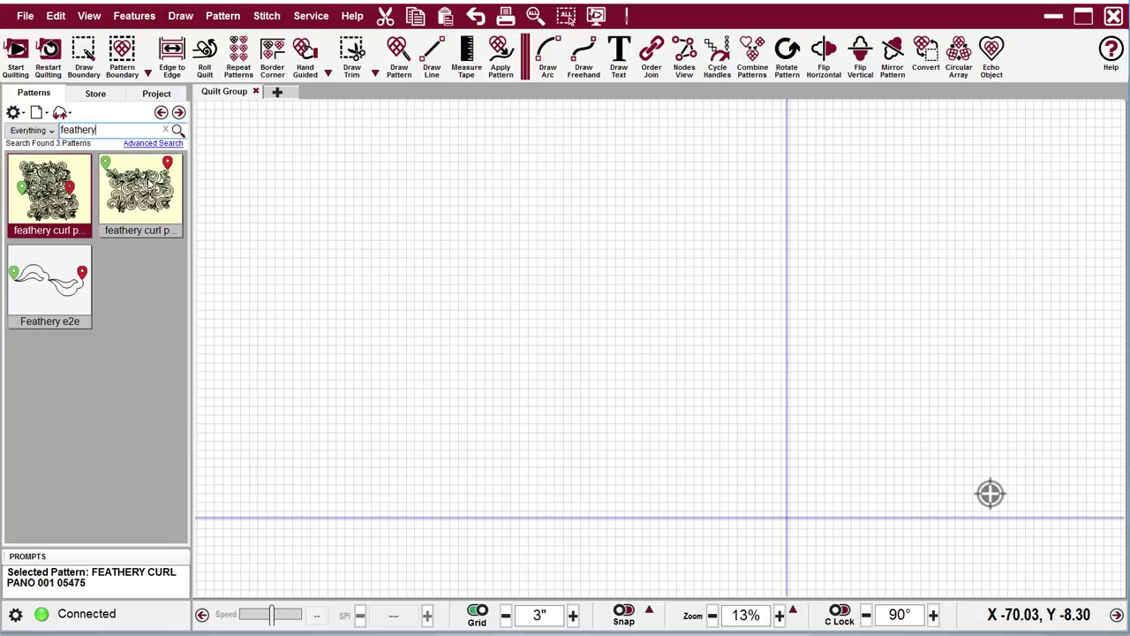
{"action": "double_click", "coordinate": [146, 186]}
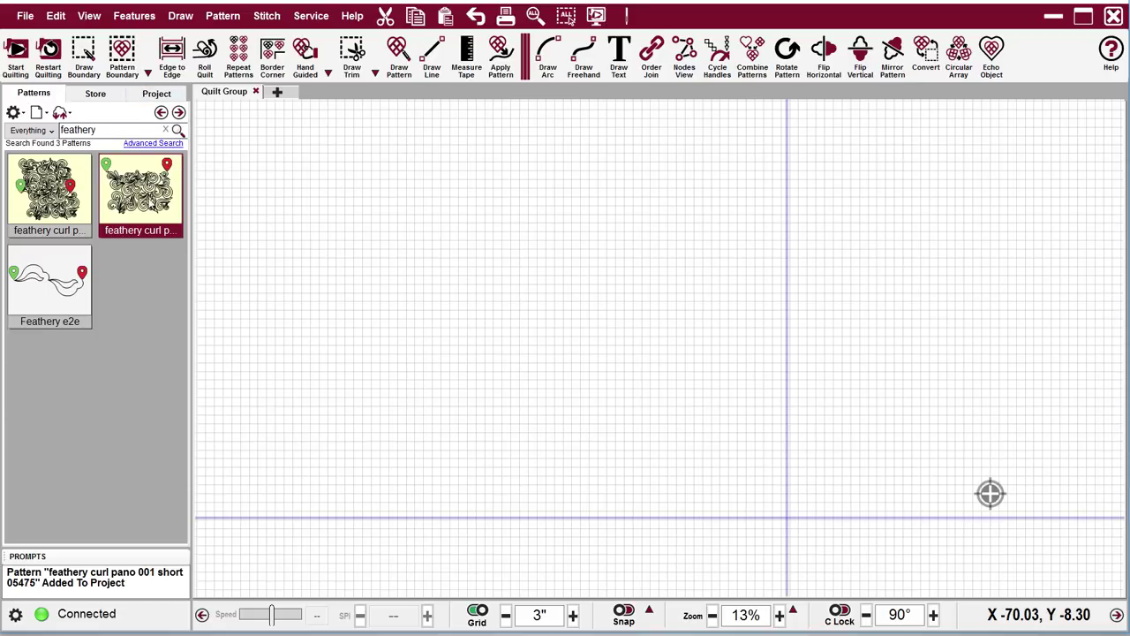
{"action": "right_click", "coordinate": [146, 196]}
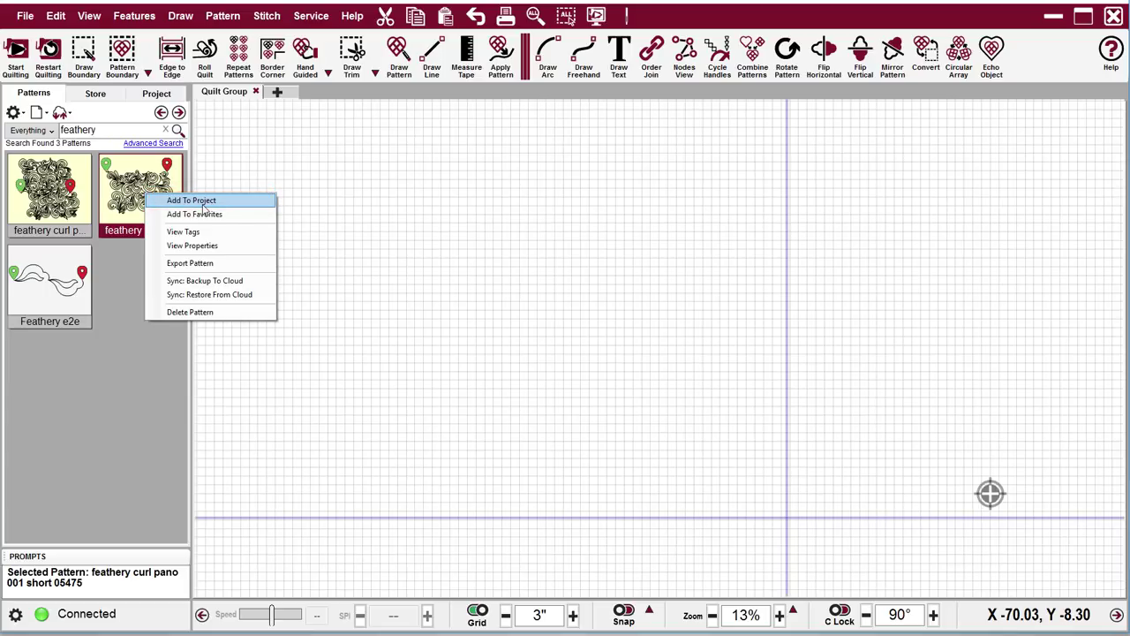
{"action": "left_click", "coordinate": [358, 224]}
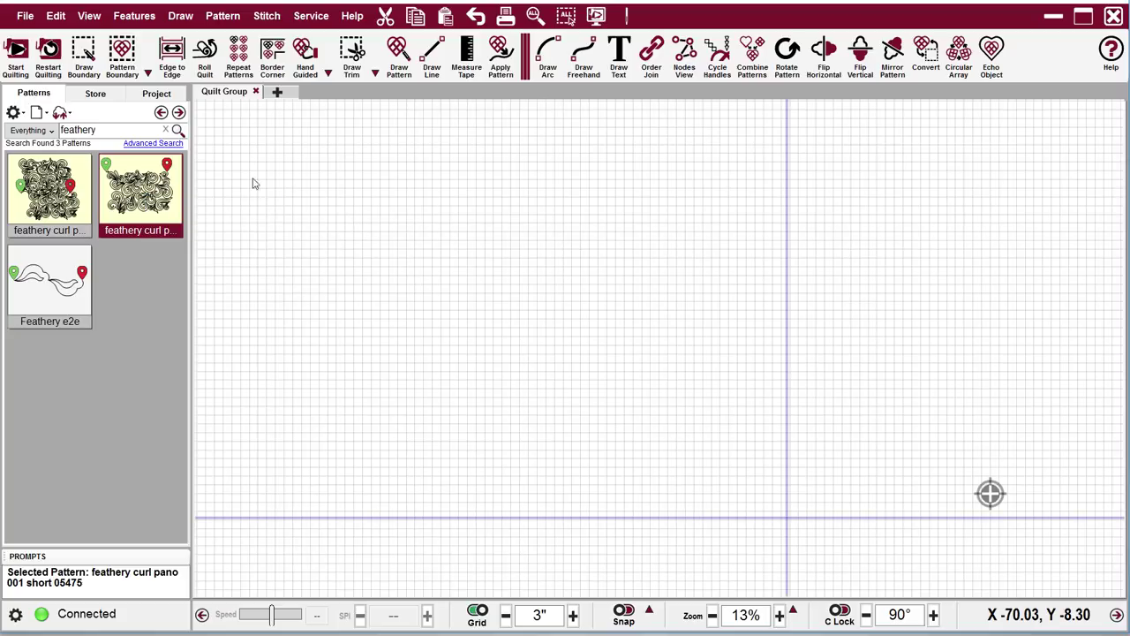
Search the pattern library for "swirly" and add the Swirly E2E pattern to the project.
{"action": "double_click", "coordinate": [123, 131]}
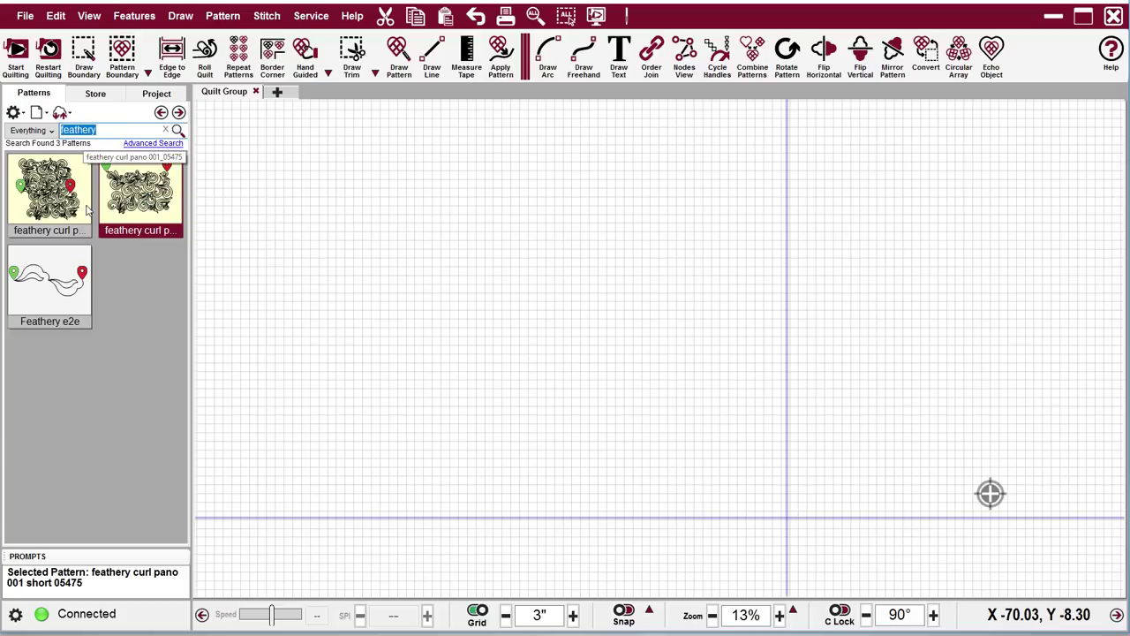
{"action": "type", "text": "Swir"}
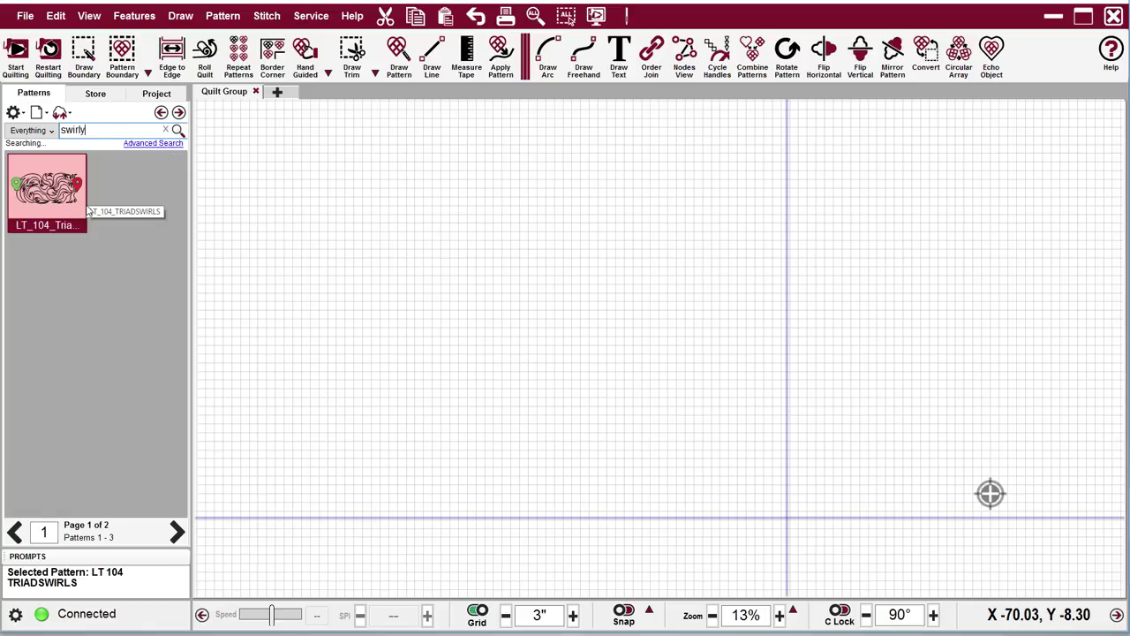
{"action": "type", "text": "ly"}
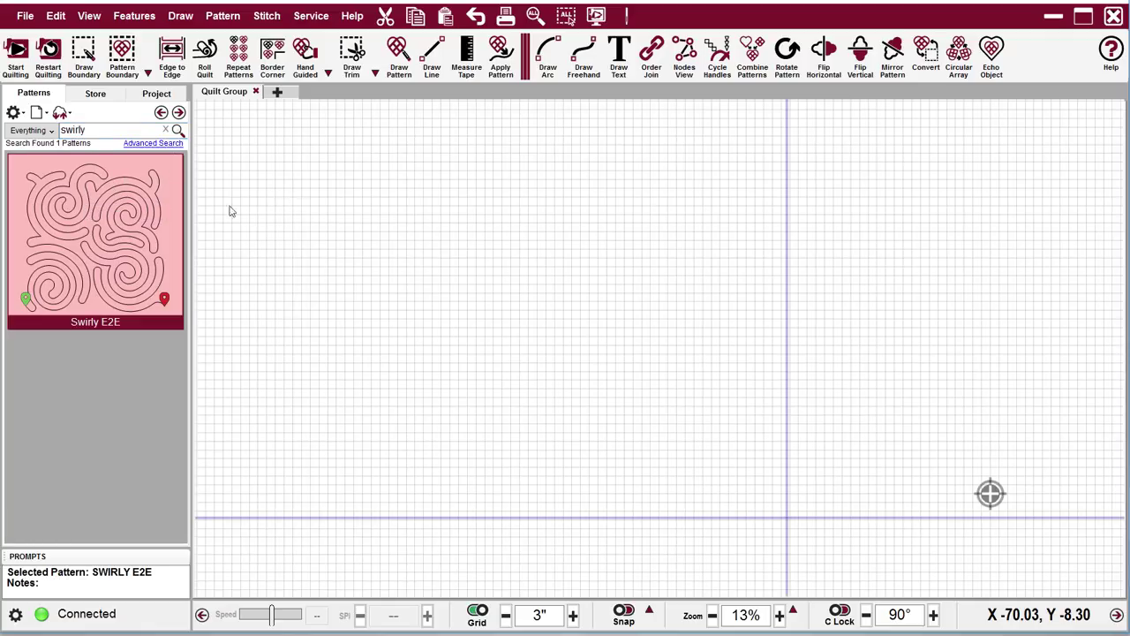
{"action": "right_click", "coordinate": [103, 205]}
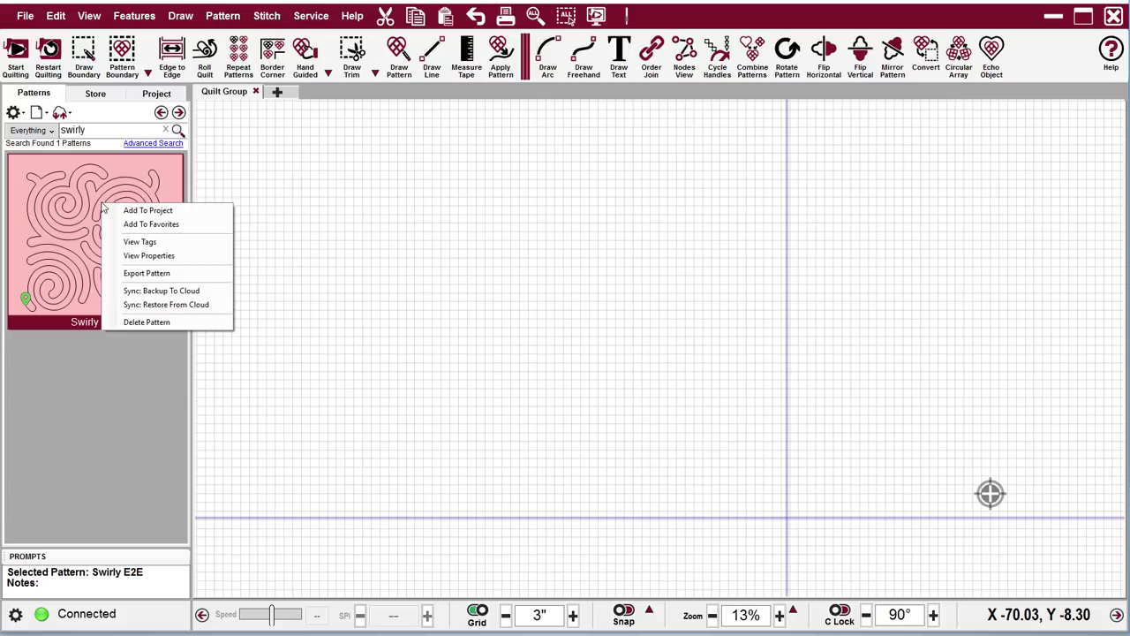
{"action": "left_click", "coordinate": [163, 214]}
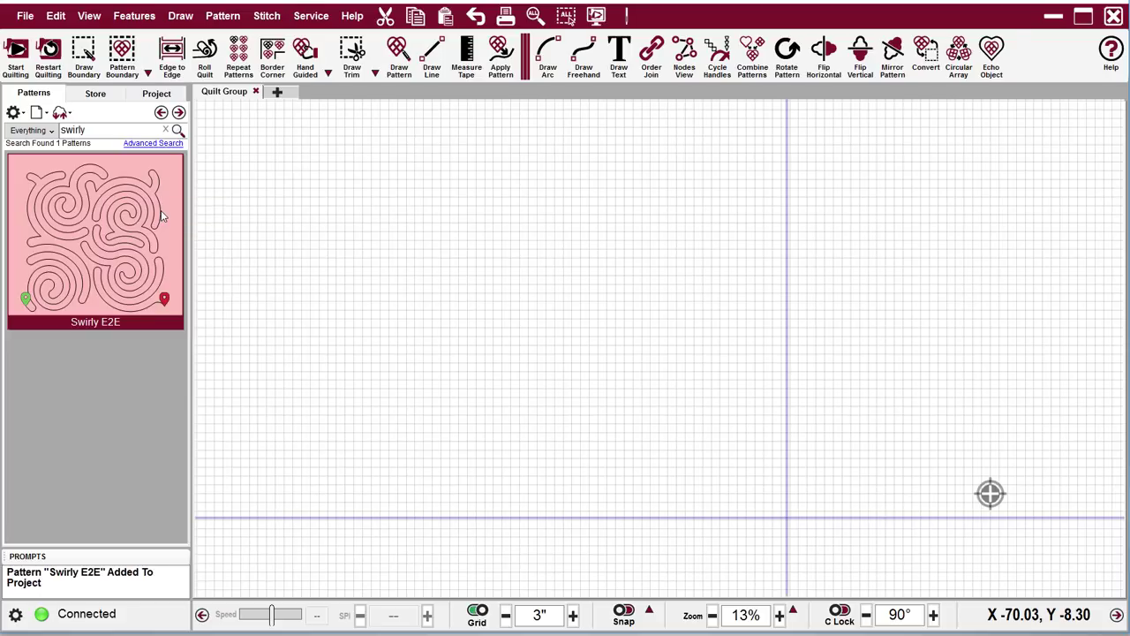
Choose the feathery curl pano pattern from the project and start an Edge to Edge layout with it.
{"action": "left_click", "coordinate": [157, 95]}
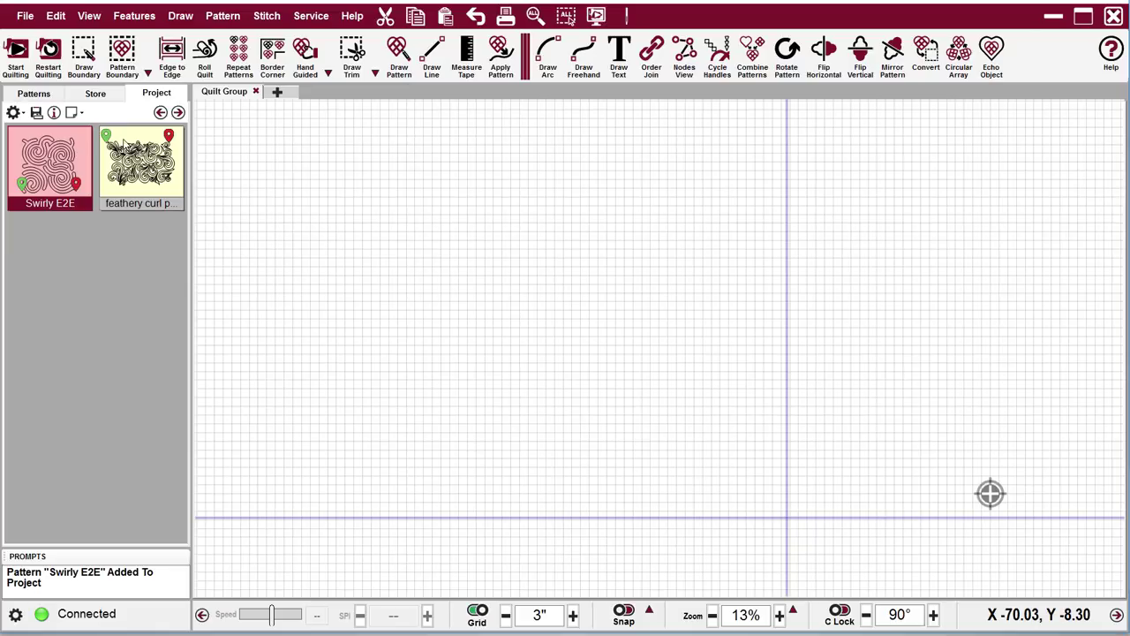
{"action": "left_click", "coordinate": [161, 194]}
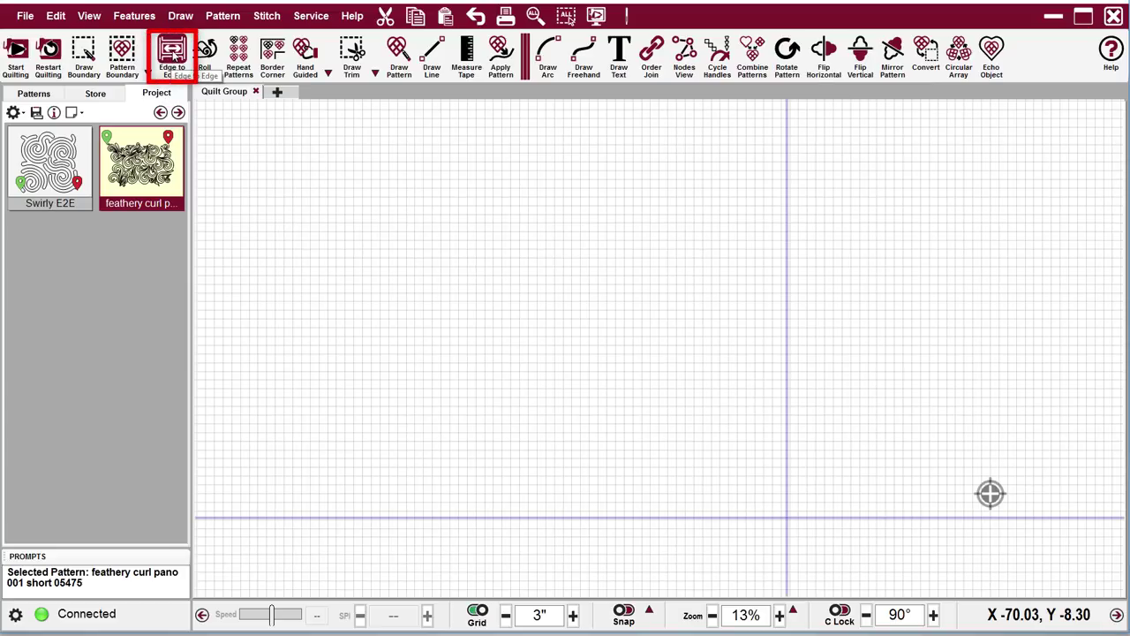
{"action": "left_click", "coordinate": [174, 55]}
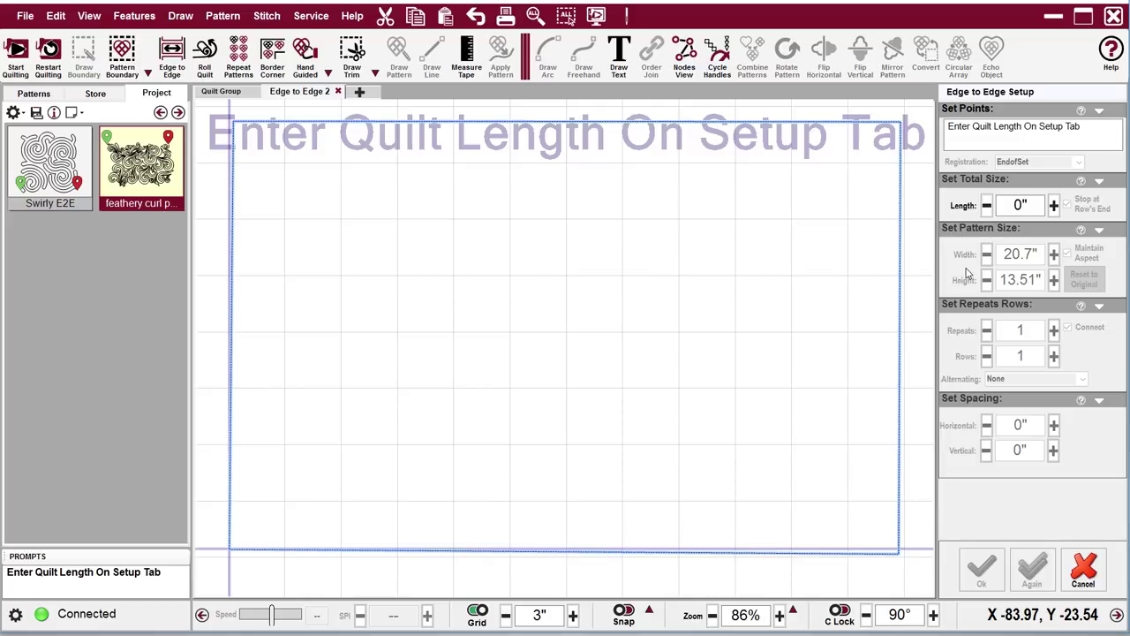
Set the edge-to-edge quilt length to 40" and accept the recommended Place Two Pins registration.
{"action": "left_click", "coordinate": [1024, 205]}
{"action": "left_click", "coordinate": [1035, 201]}
{"action": "type", "text": "40"}
{"action": "key", "text": "Return"}
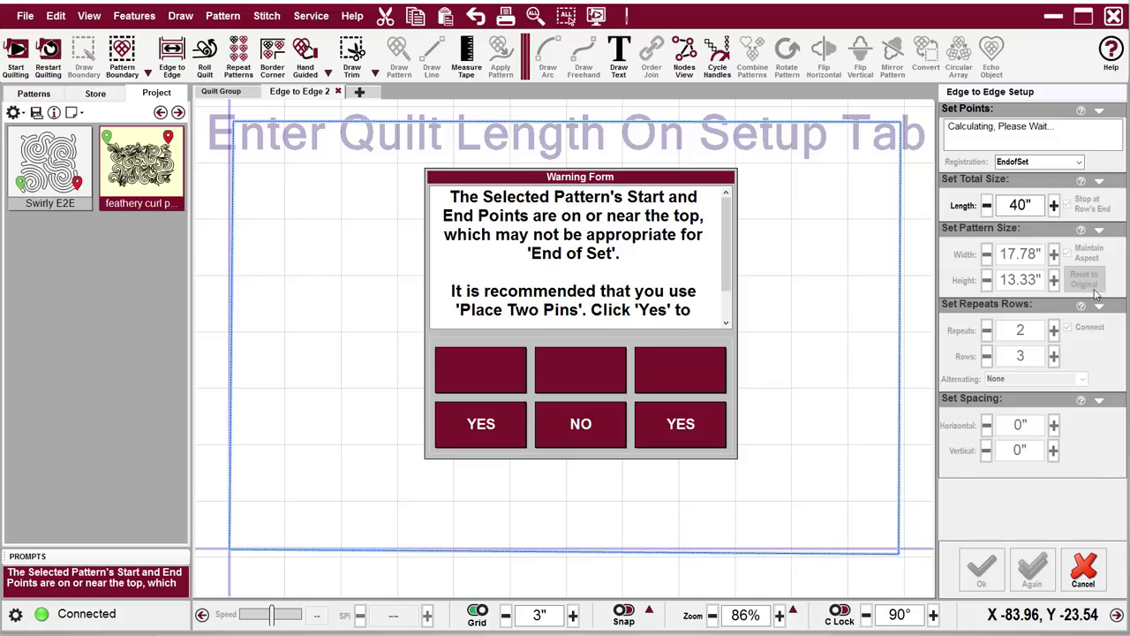
{"action": "left_click", "coordinate": [681, 441]}
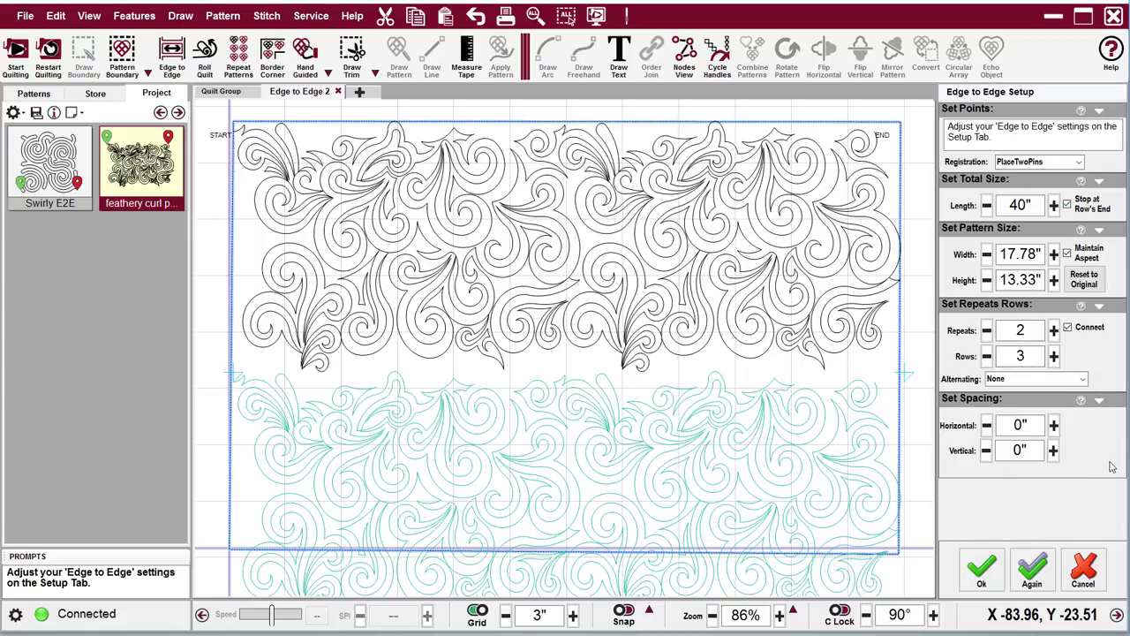
Try different repeat counts for the feathery curl layout, settling on 4 repeats.
{"action": "left_click", "coordinate": [1053, 329]}
{"action": "left_click", "coordinate": [1053, 329]}
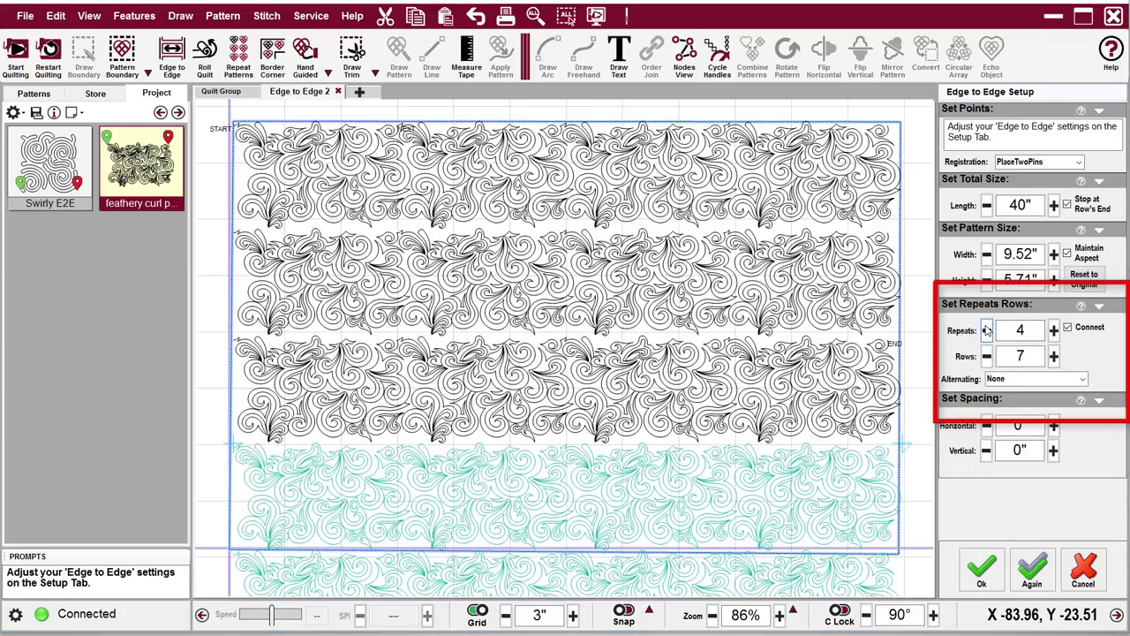
{"action": "left_click", "coordinate": [987, 330]}
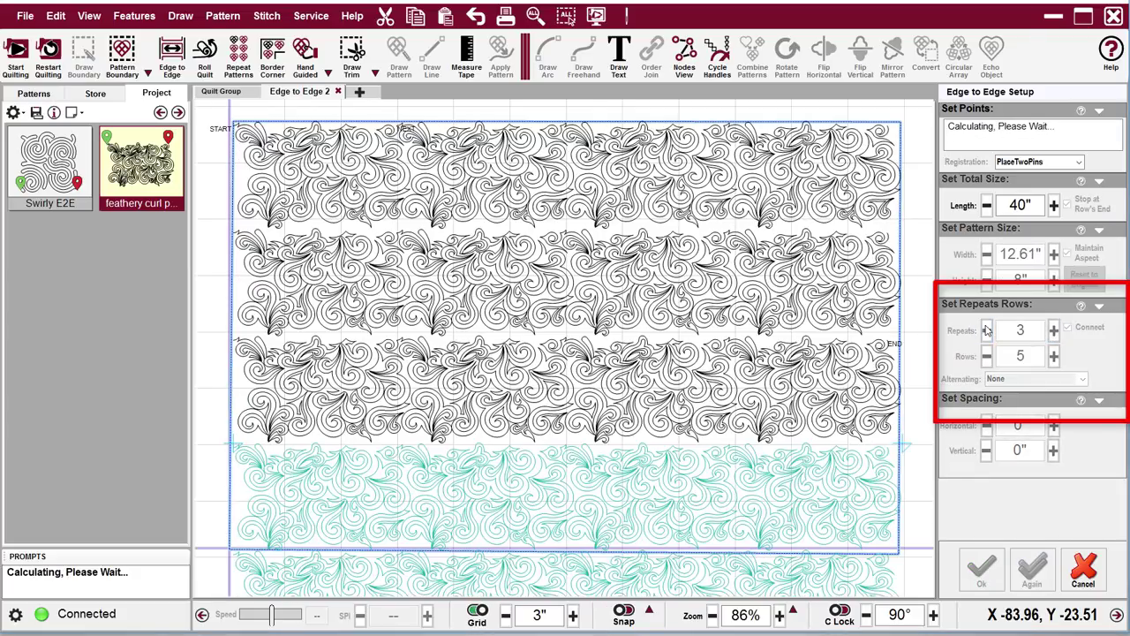
{"action": "left_click", "coordinate": [1053, 329]}
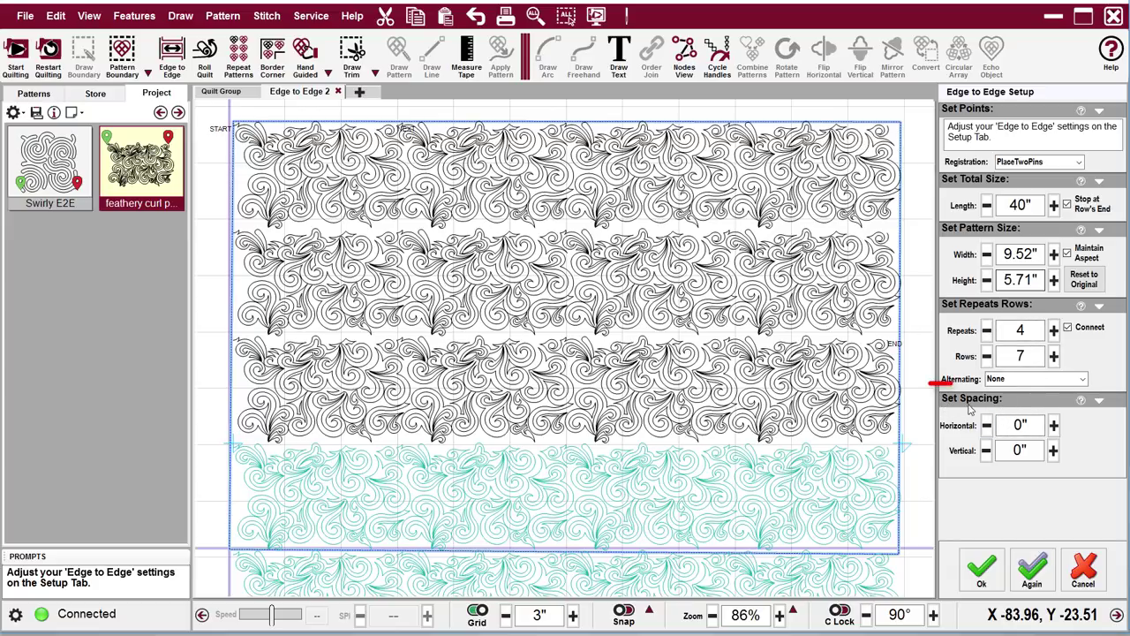
Tighten the vertical spacing between the feathery curl rows to -0.7".
{"action": "left_click", "coordinate": [986, 451]}
{"action": "left_click", "coordinate": [986, 451]}
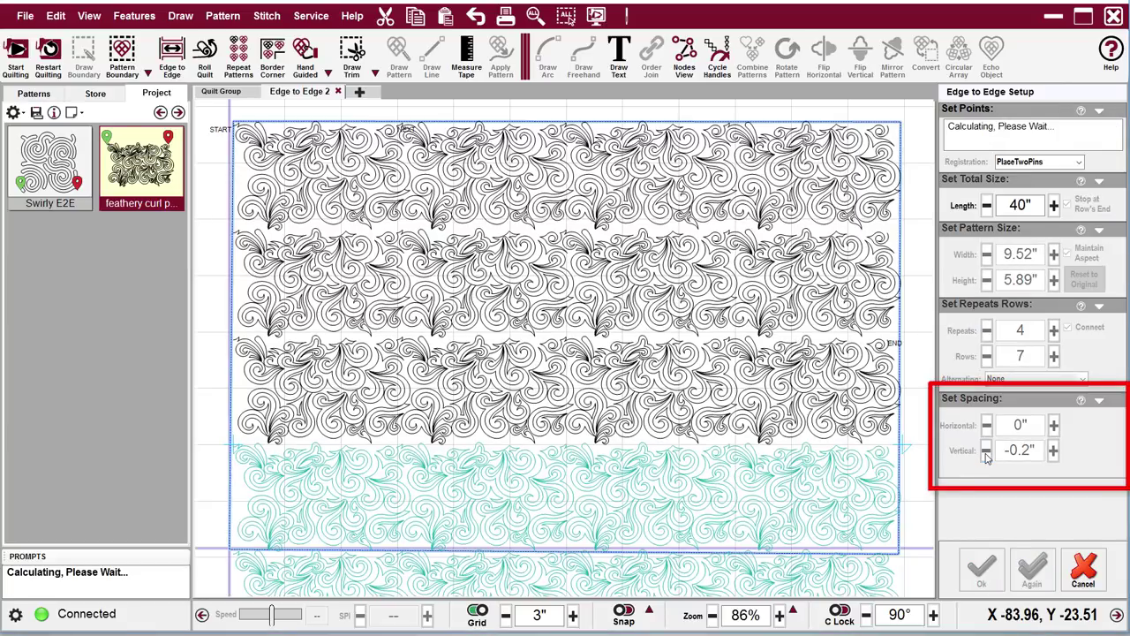
{"action": "left_click", "coordinate": [986, 451]}
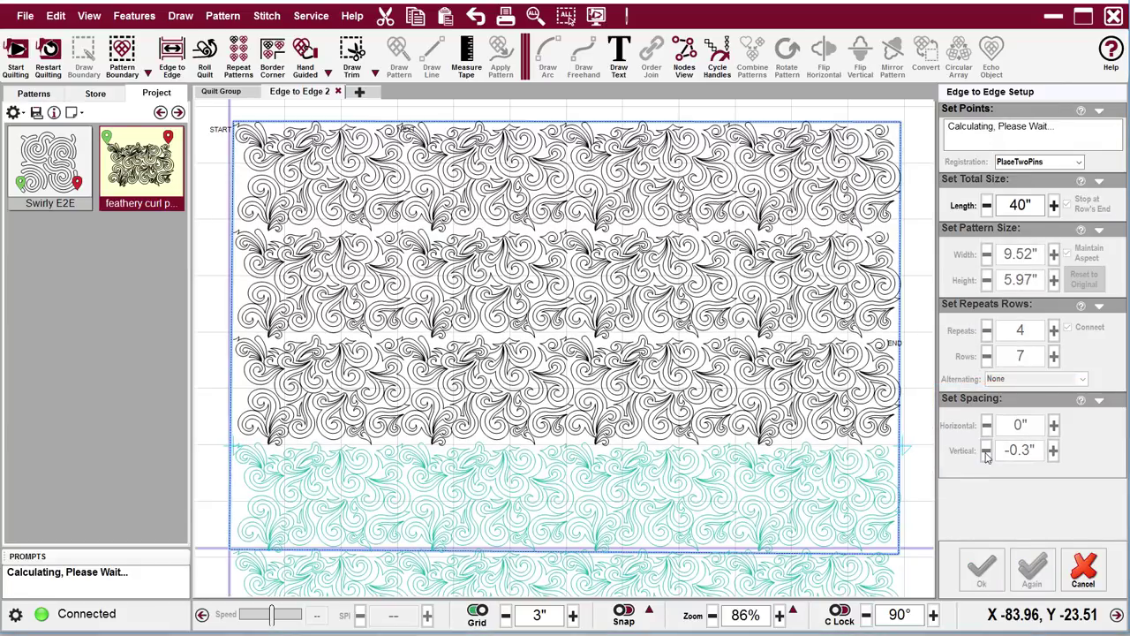
{"action": "left_click", "coordinate": [986, 451]}
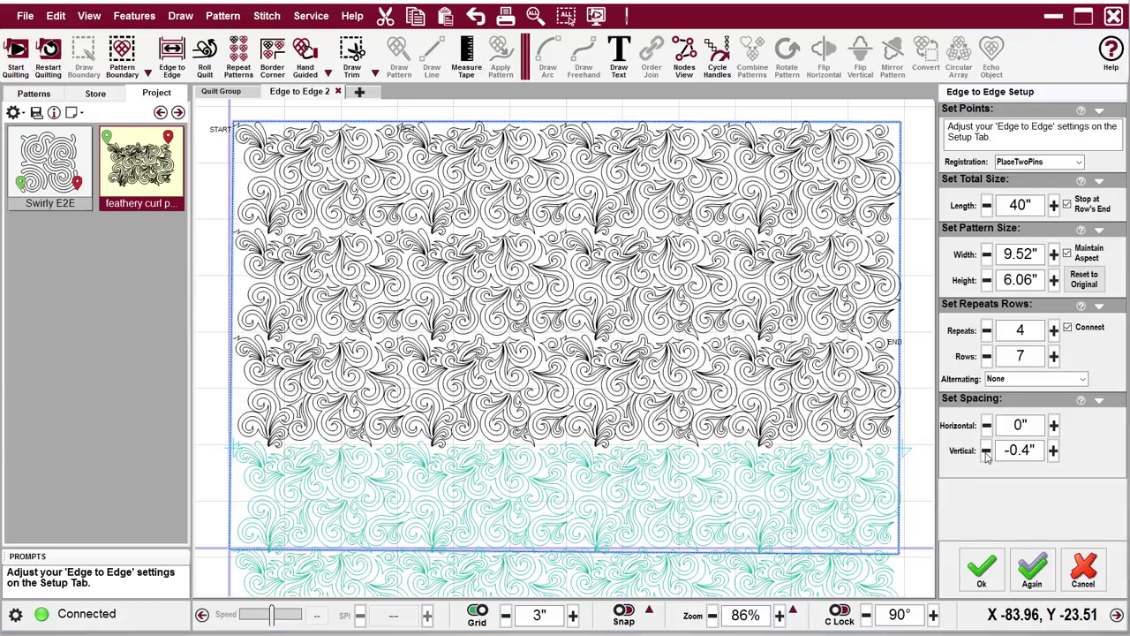
{"action": "left_click", "coordinate": [987, 451]}
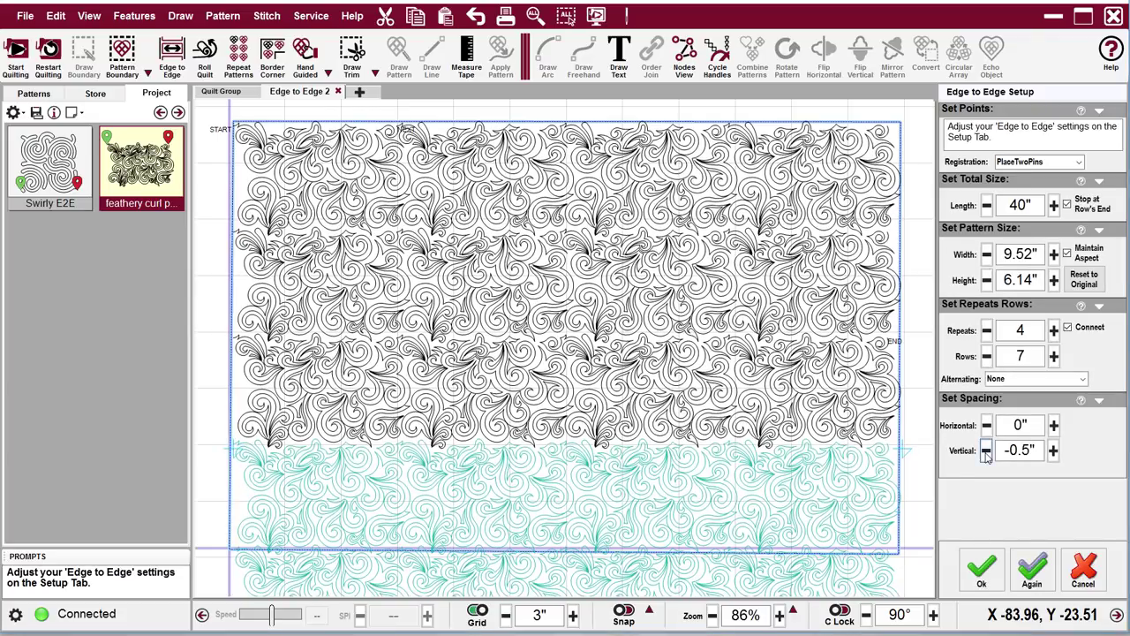
{"action": "left_click", "coordinate": [986, 452]}
{"action": "left_click", "coordinate": [986, 451]}
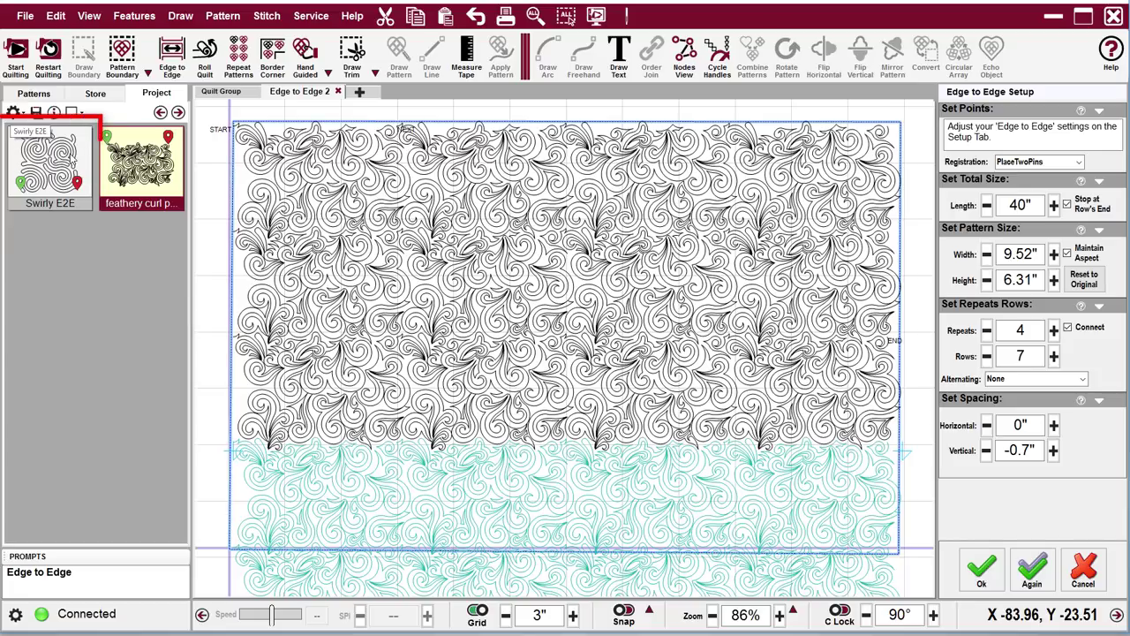
Switch the edge-to-edge layout to the Swirly E2E pattern and try 4 repeats before settling on 3.
{"action": "left_click", "coordinate": [67, 172]}
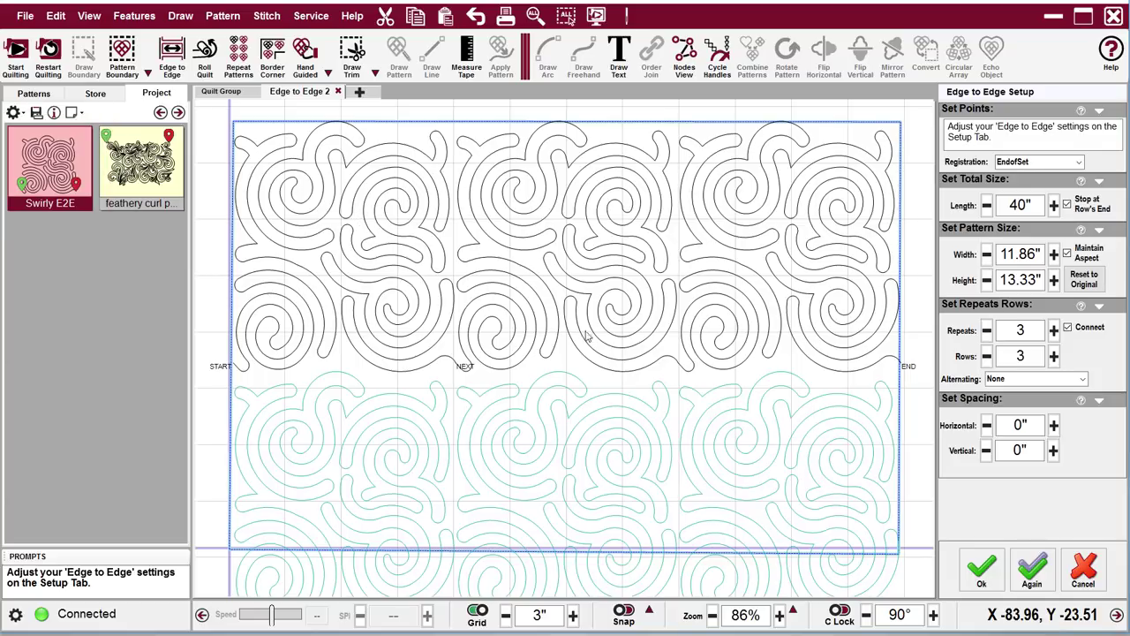
{"action": "left_click", "coordinate": [1053, 330]}
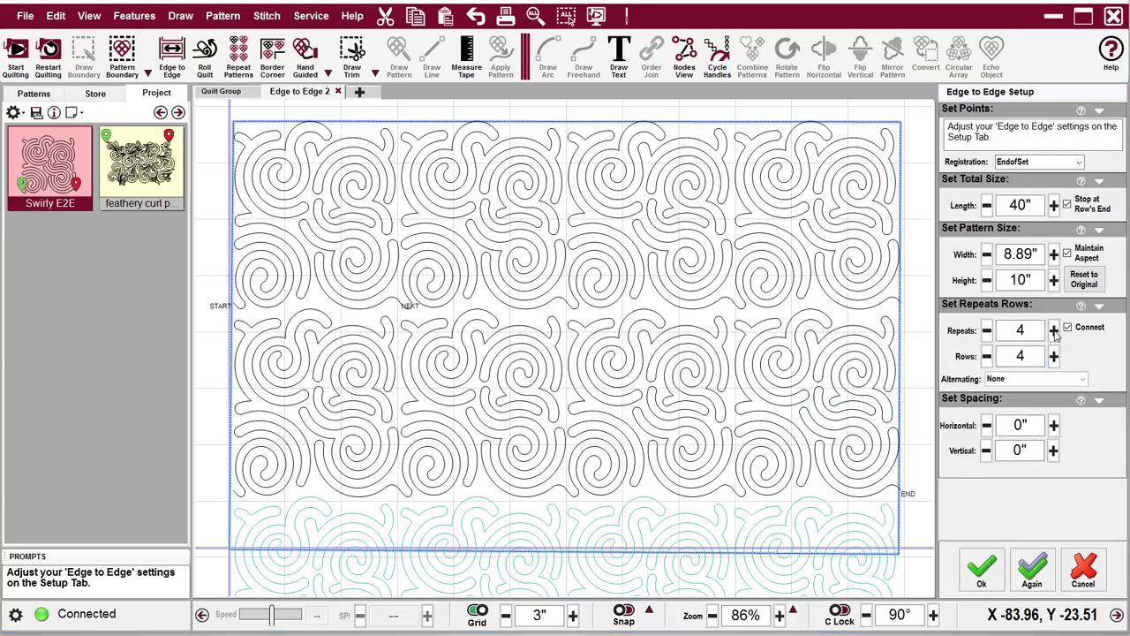
{"action": "left_click", "coordinate": [987, 330]}
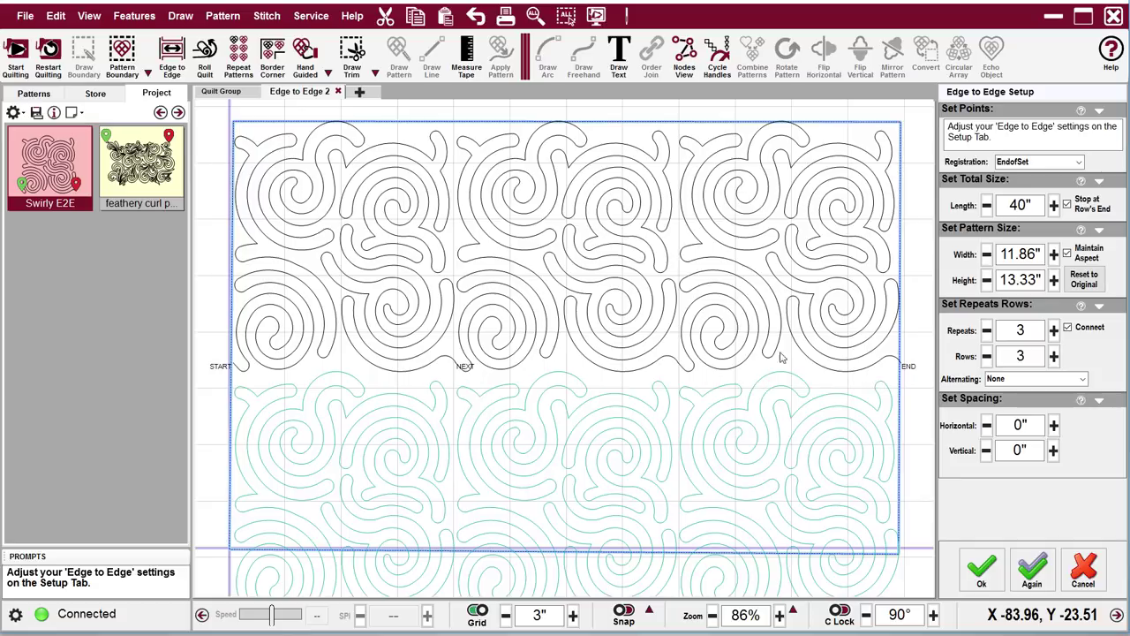
Tighten the vertical spacing between the Swirly E2E rows to -0.7".
{"action": "left_click", "coordinate": [986, 451]}
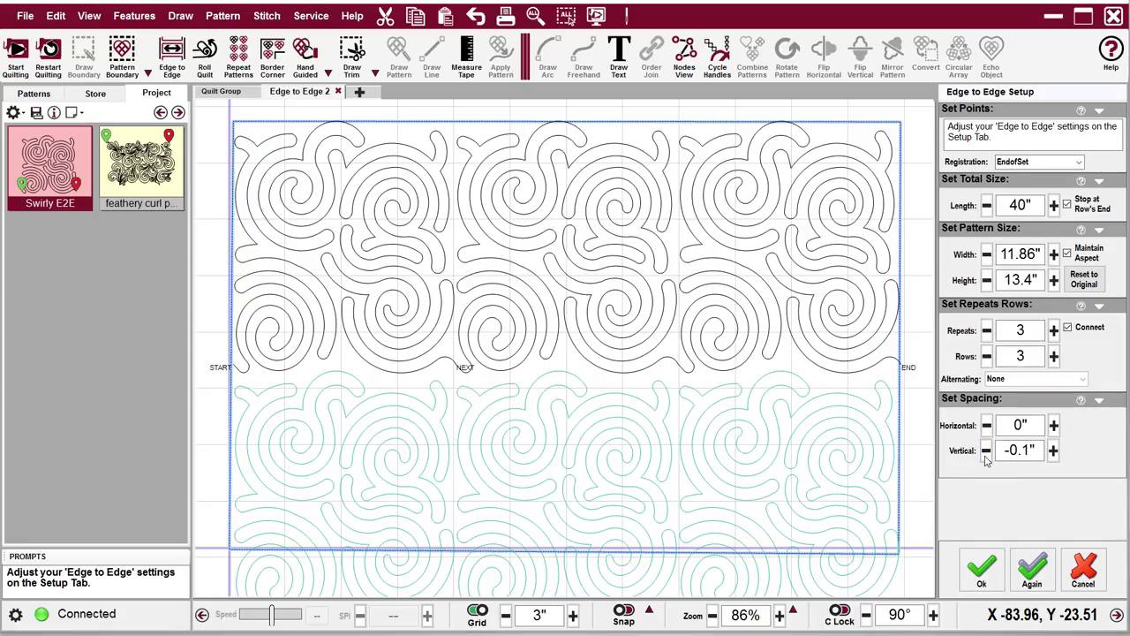
{"action": "left_click", "coordinate": [986, 451]}
{"action": "left_click", "coordinate": [987, 451]}
{"action": "left_click", "coordinate": [986, 451]}
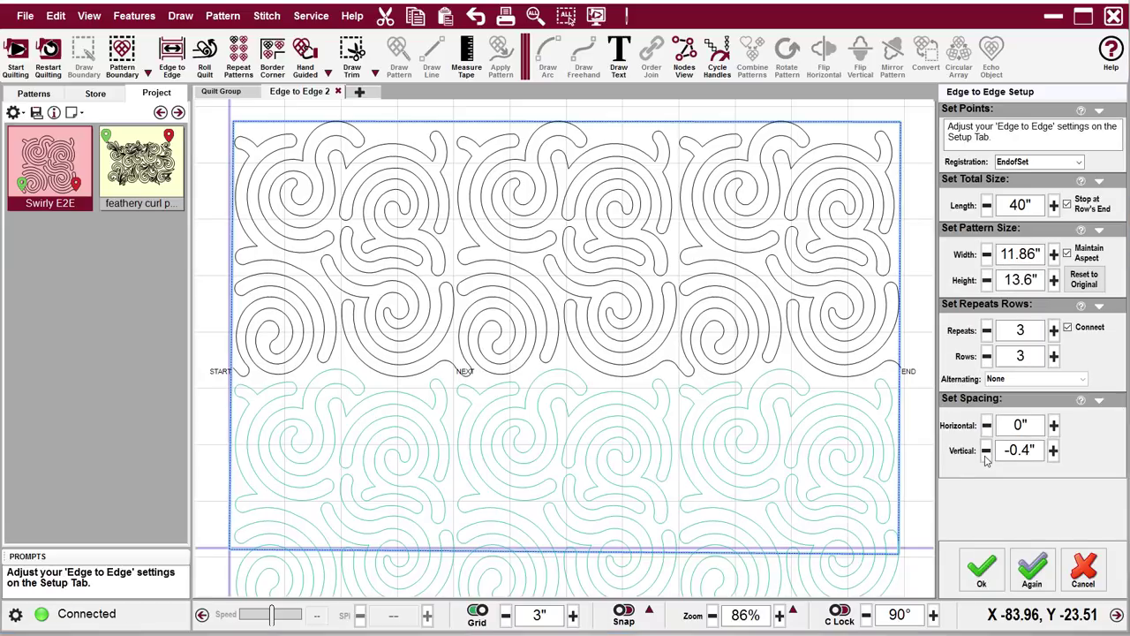
{"action": "left_click", "coordinate": [986, 451]}
{"action": "left_click", "coordinate": [986, 452]}
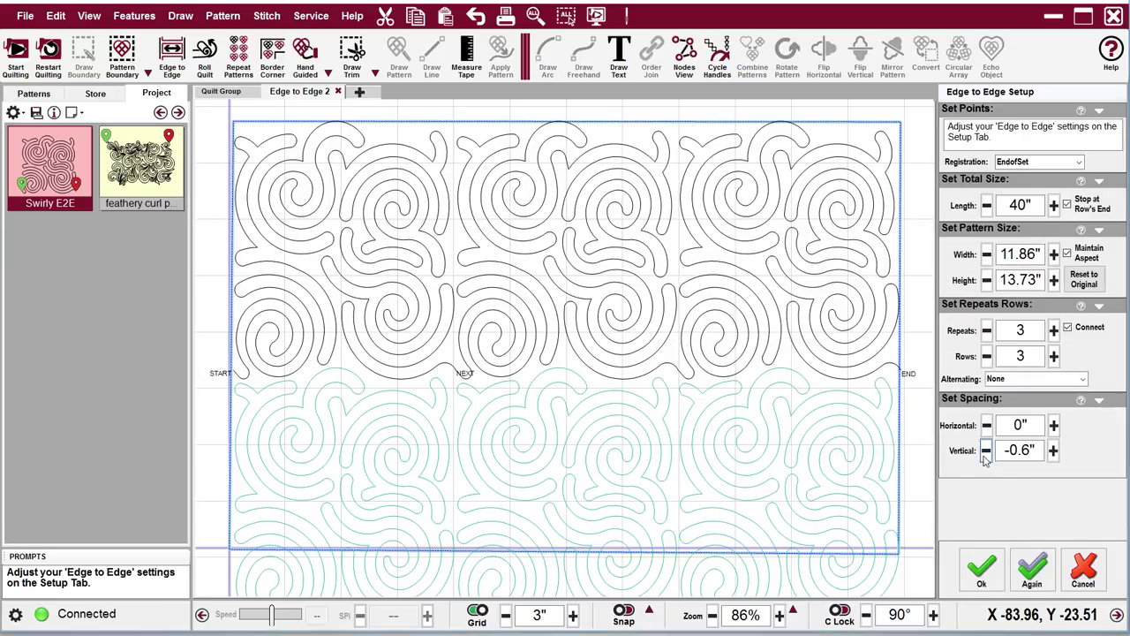
{"action": "left_click", "coordinate": [986, 451]}
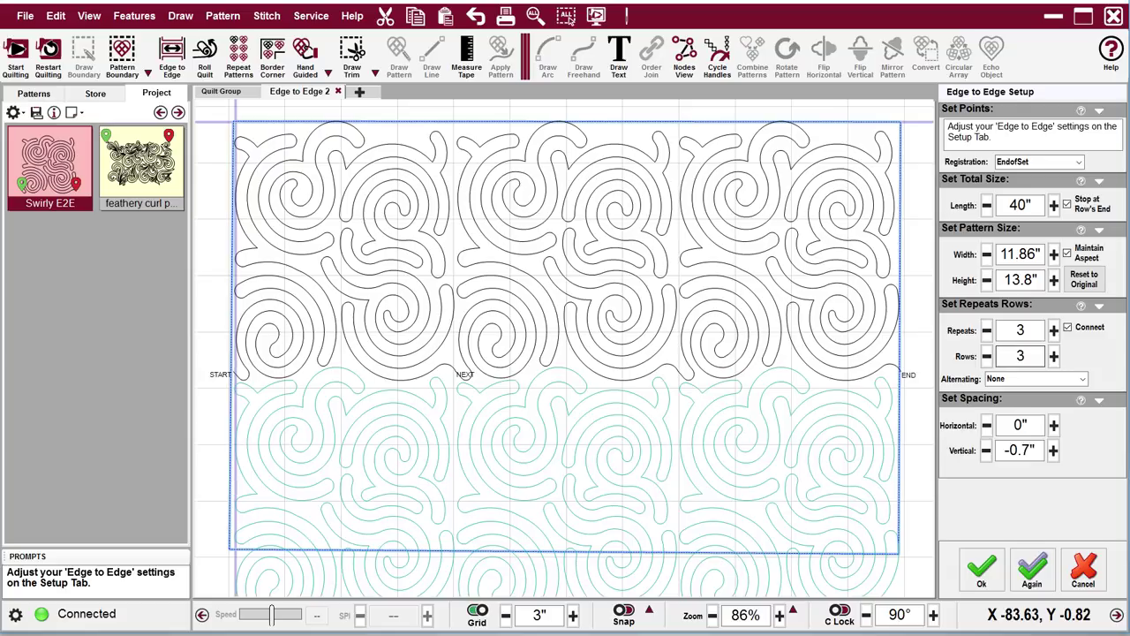
Begin another Edge to Edge layout with Swirly E2E, marking its boundary and setting the quilt length to 42".
{"action": "left_click", "coordinate": [1030, 572]}
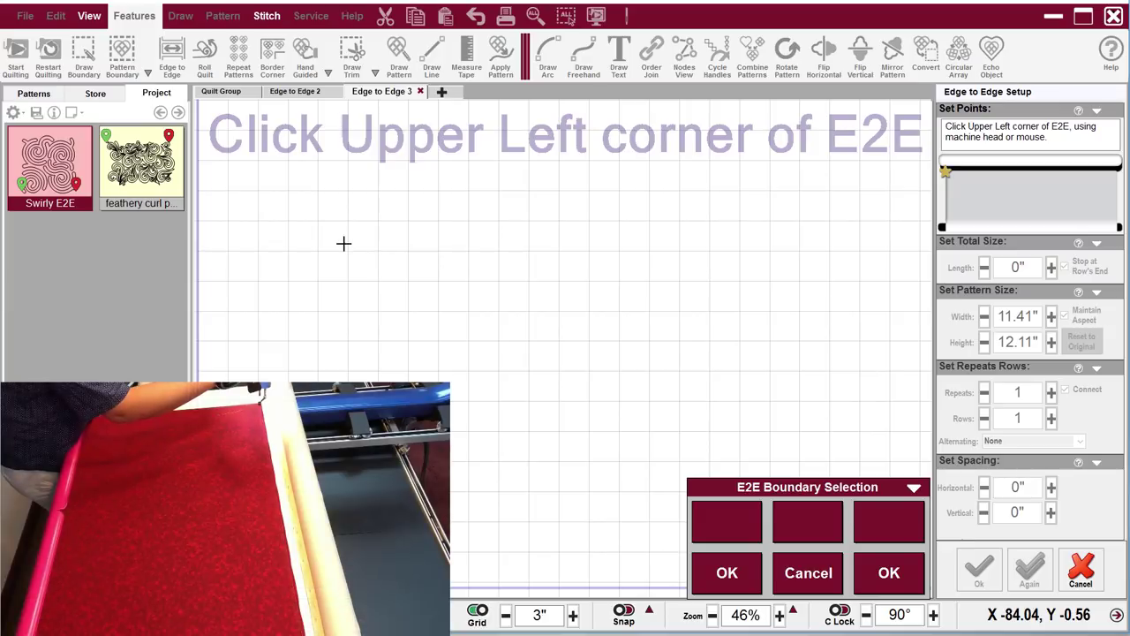
{"action": "left_click", "coordinate": [344, 242]}
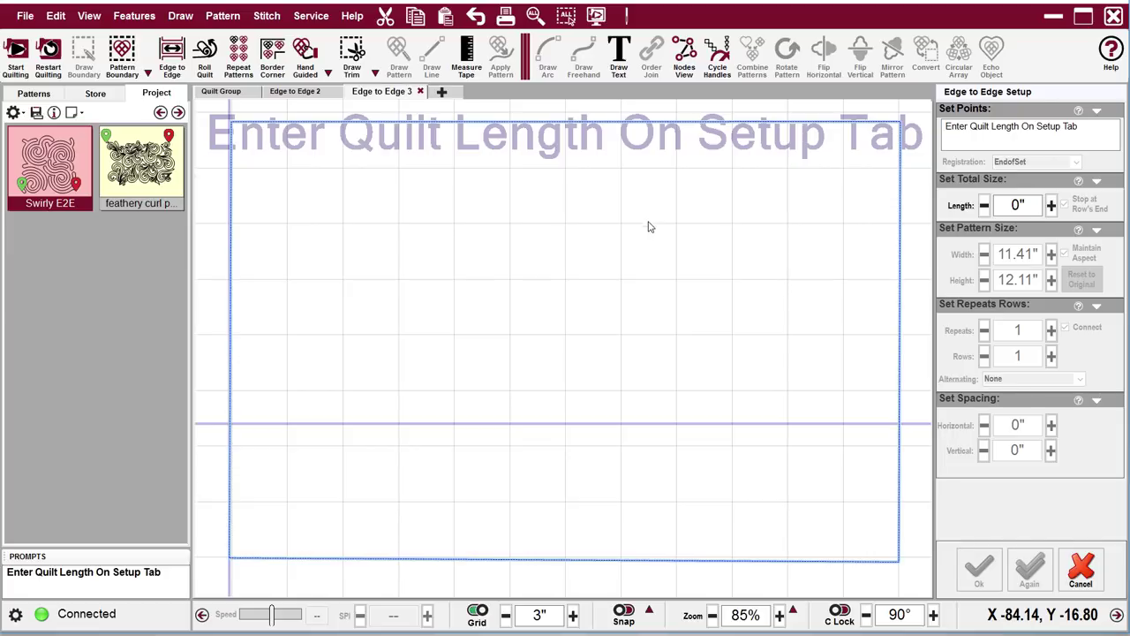
{"action": "left_click", "coordinate": [998, 204]}
{"action": "type", "text": "42"}
{"action": "key", "text": "Return"}
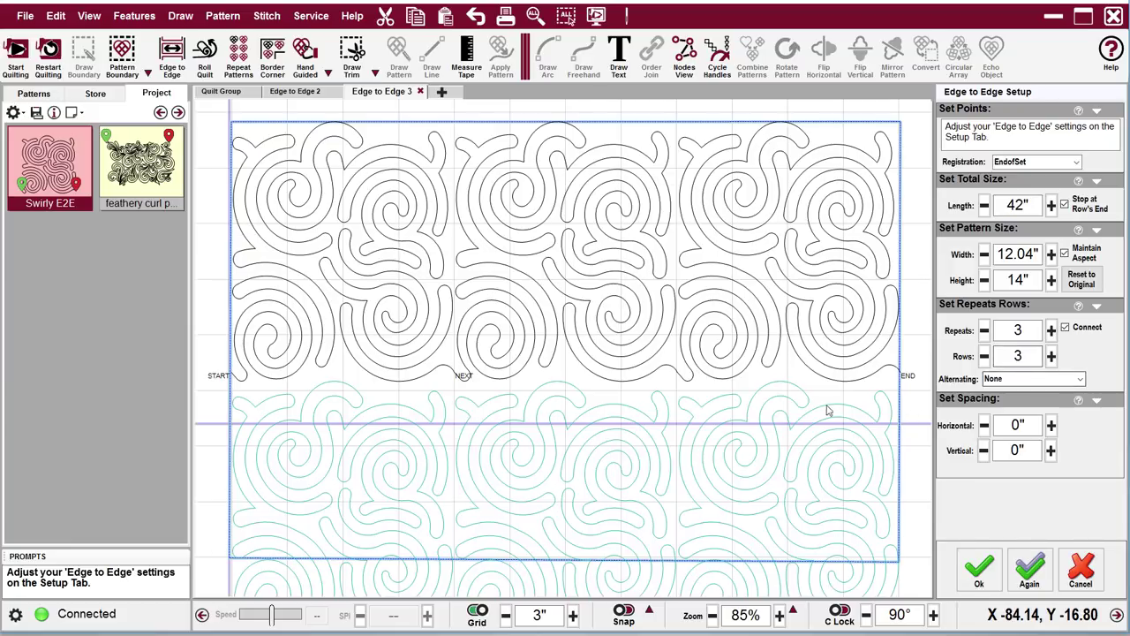
Set the vertical row spacing of the 42" Swirly E2E layout to -0.5".
{"action": "left_click", "coordinate": [985, 452]}
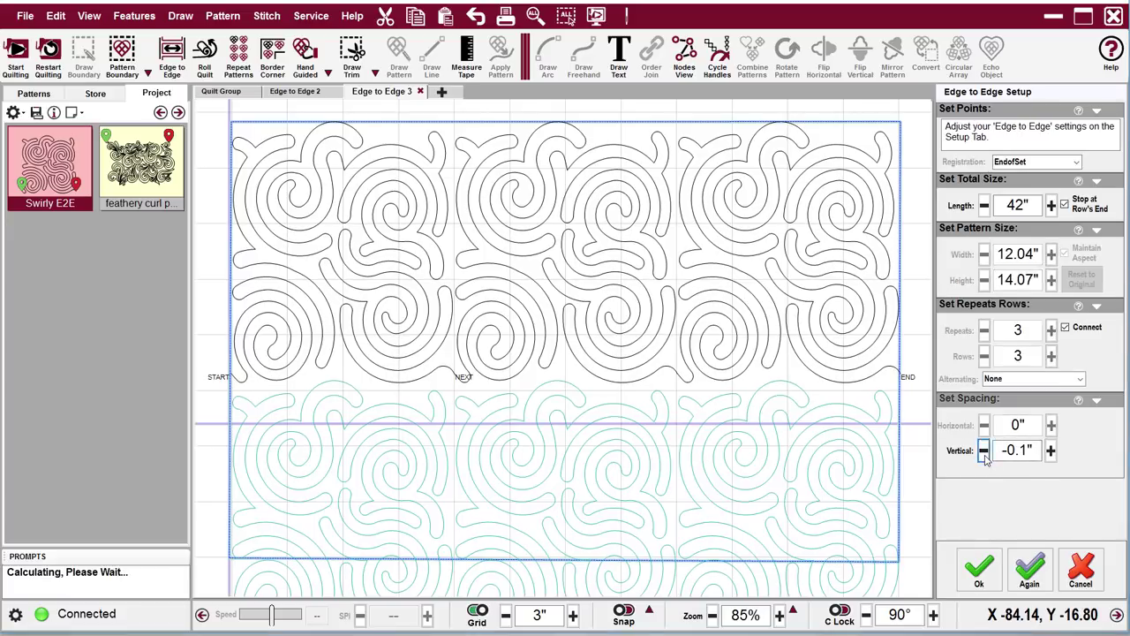
{"action": "left_click", "coordinate": [985, 452]}
{"action": "left_click", "coordinate": [985, 452]}
{"action": "left_click", "coordinate": [984, 452]}
{"action": "left_click", "coordinate": [984, 452]}
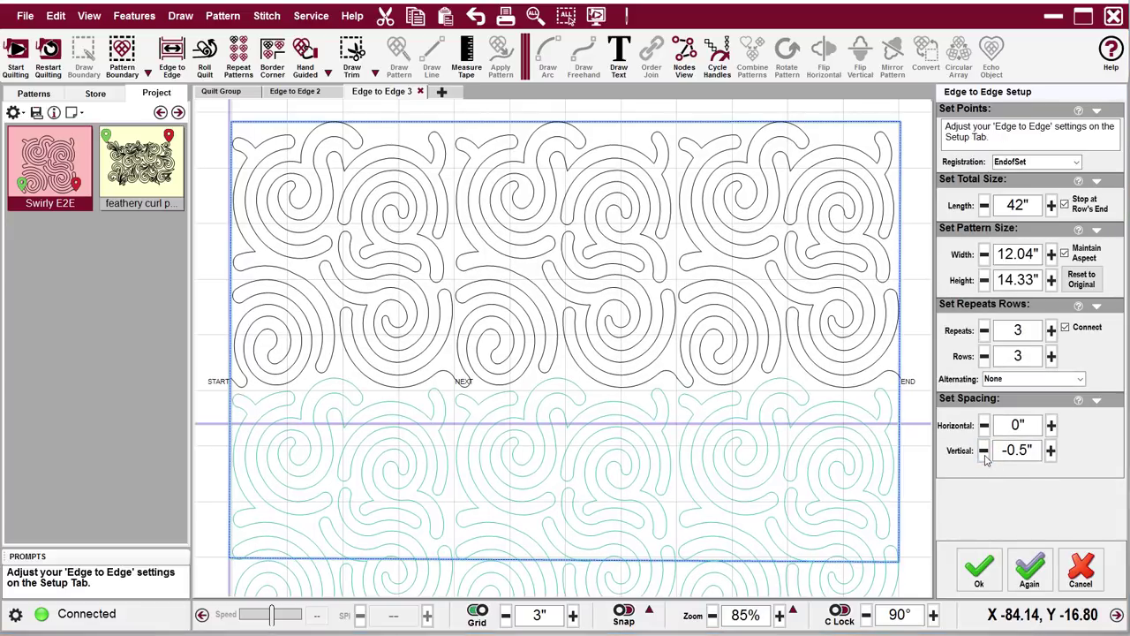
Tighten the vertical row spacing to -0.7" and accept the 42" Swirly E2E layout.
{"action": "left_click", "coordinate": [984, 452]}
{"action": "left_click", "coordinate": [984, 452]}
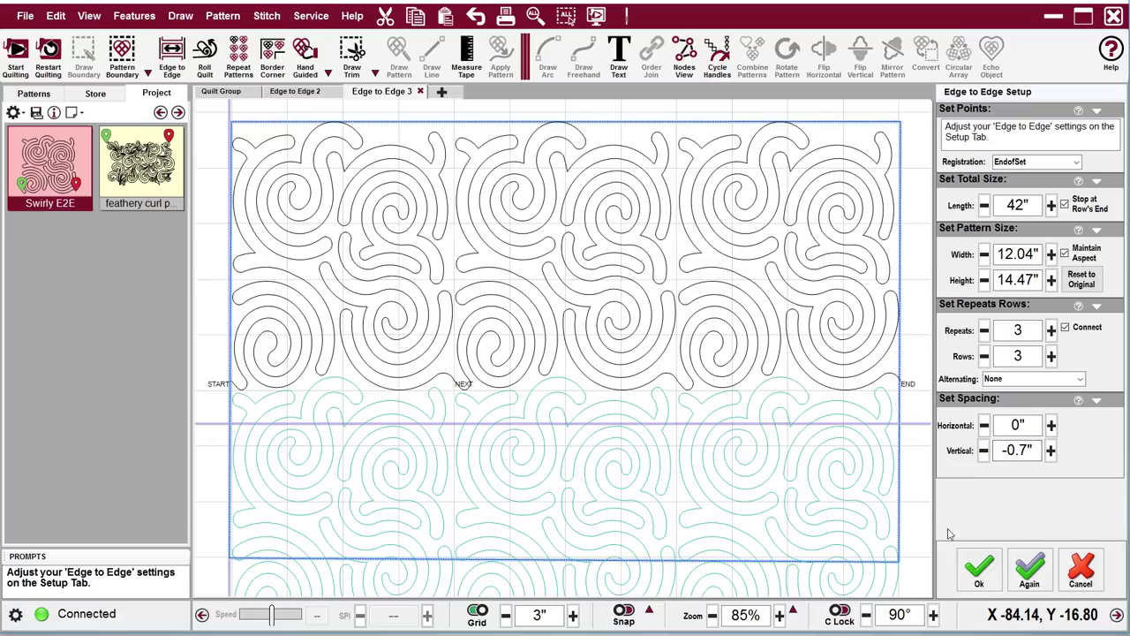
{"action": "left_click", "coordinate": [980, 570]}
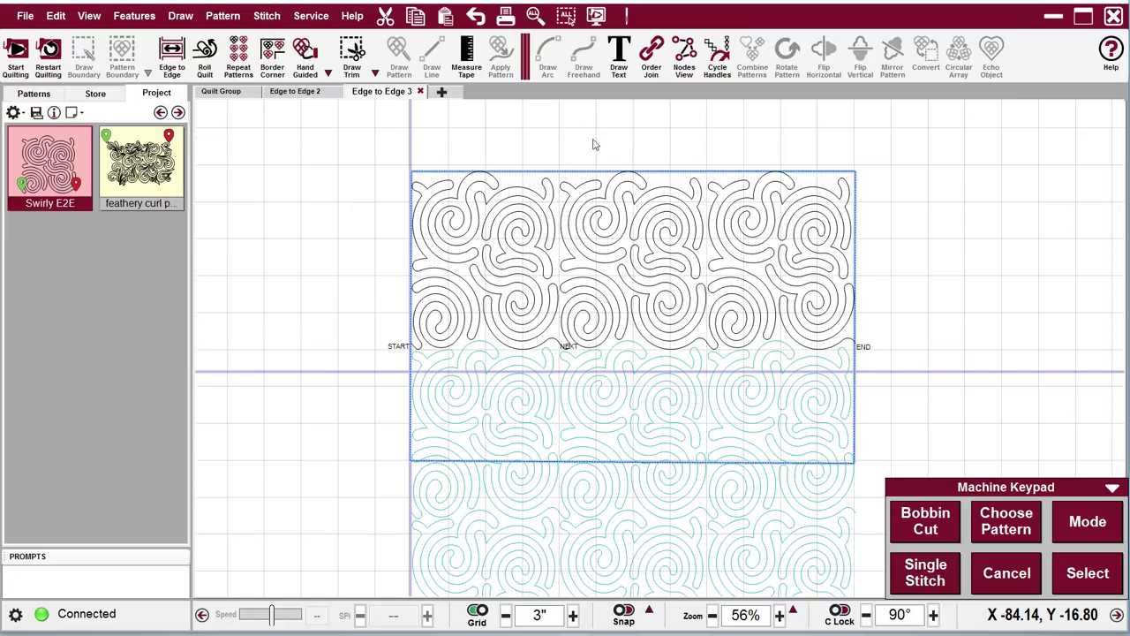
Select all the Swirly E2E rows and nudge them up so the first row overlaps the boundary's top edge.
{"action": "left_click", "coordinate": [566, 19]}
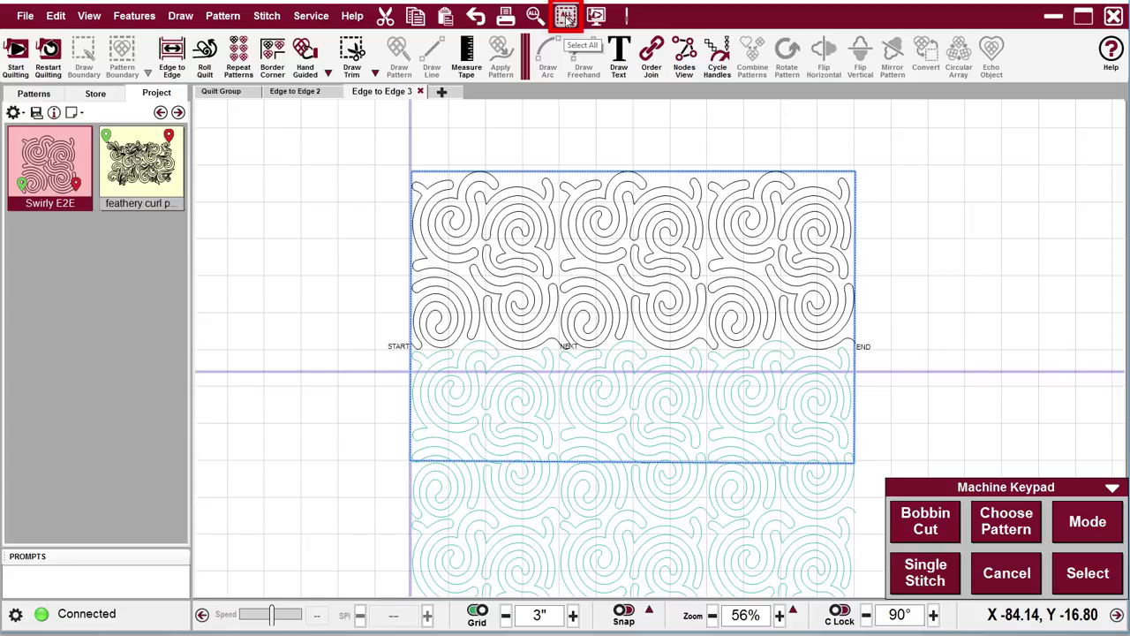
{"action": "left_click", "coordinate": [568, 20]}
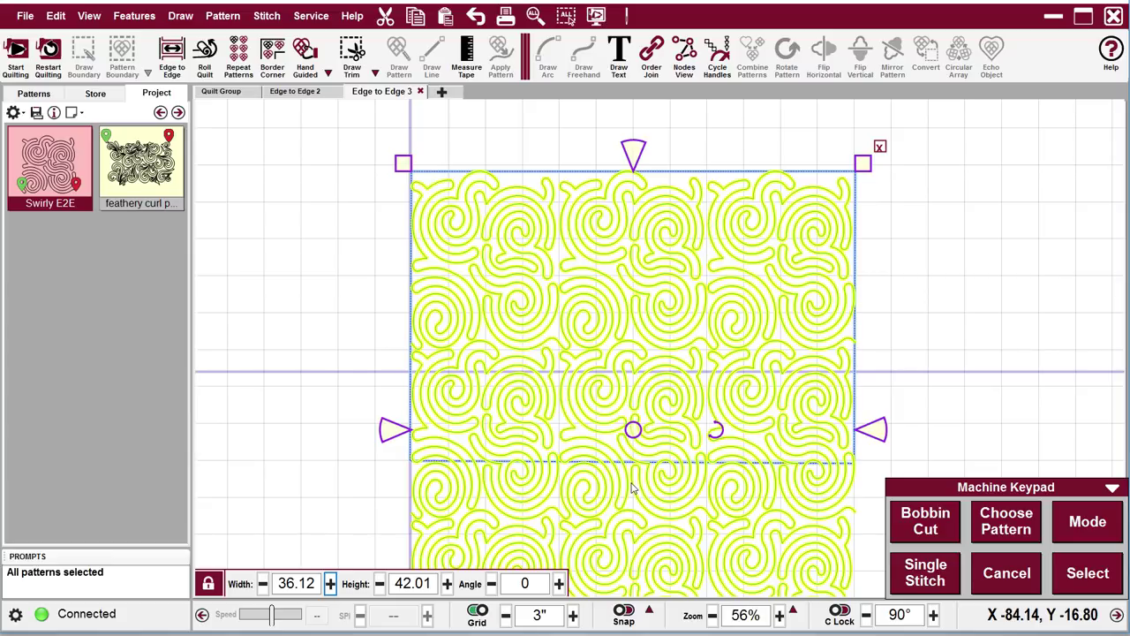
{"action": "key", "text": "Up"}
{"action": "key", "text": "Up"}
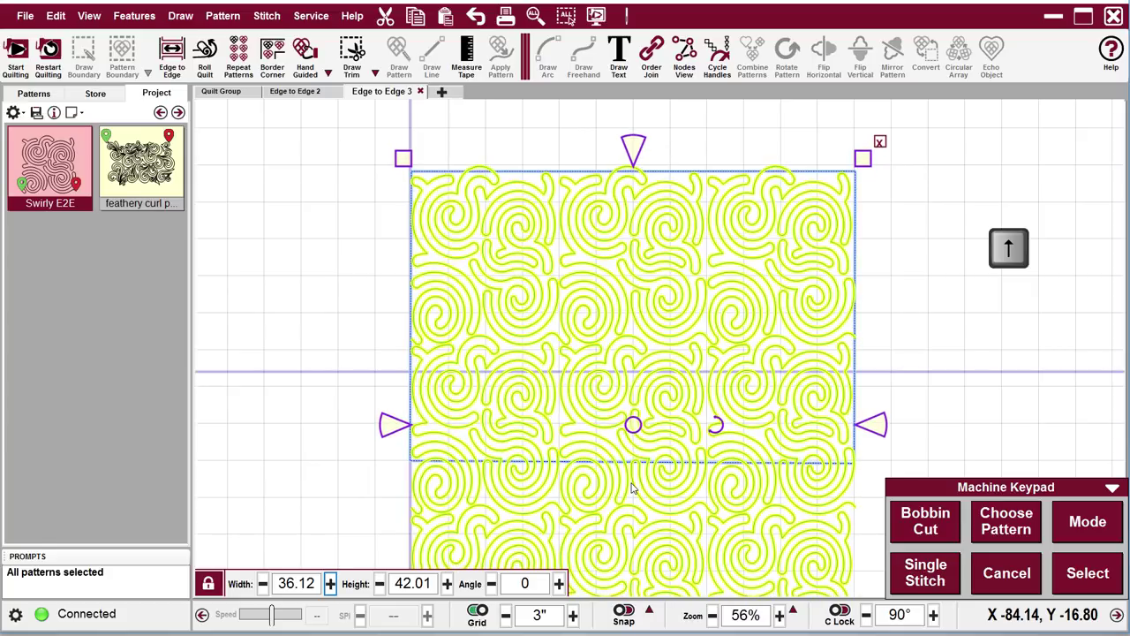
{"action": "key", "text": "Up"}
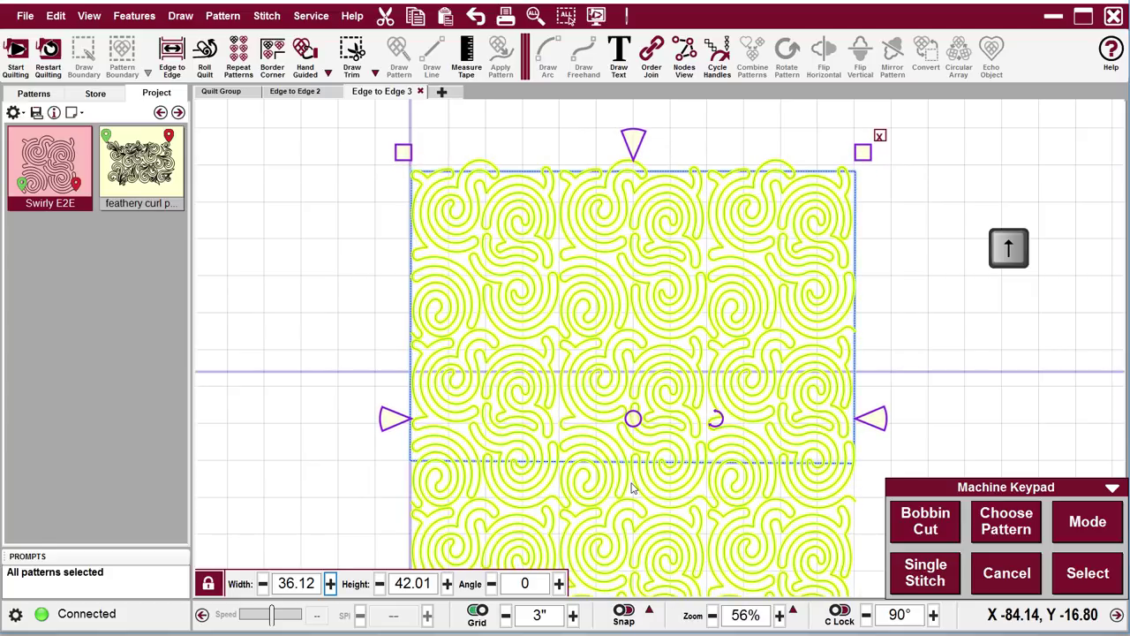
{"action": "key", "text": "Up"}
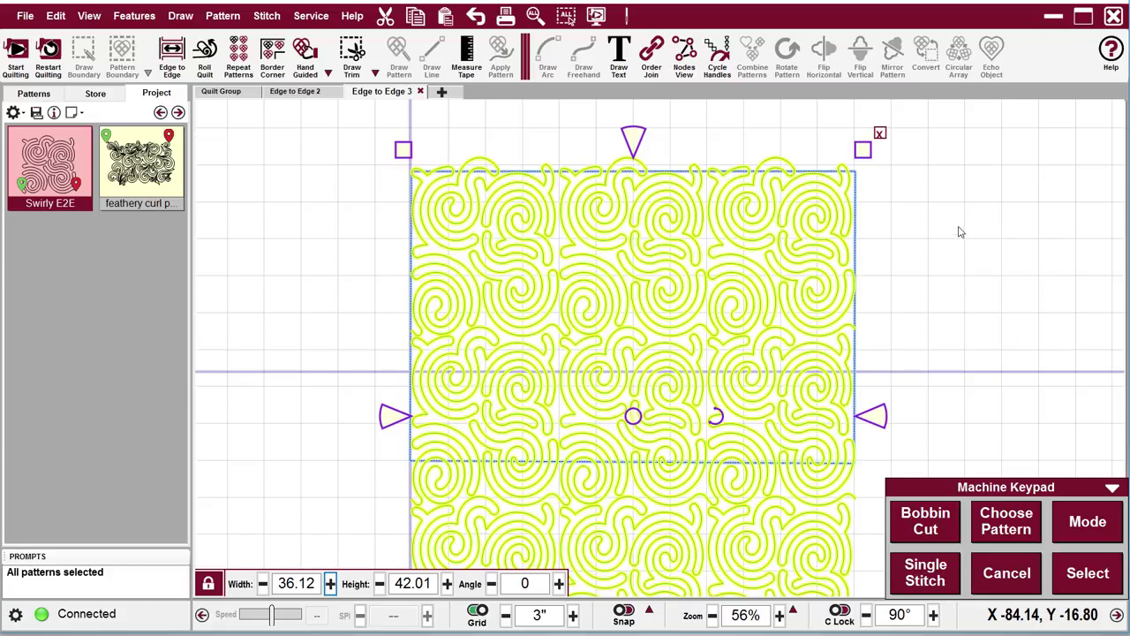
{"action": "left_click", "coordinate": [1039, 251]}
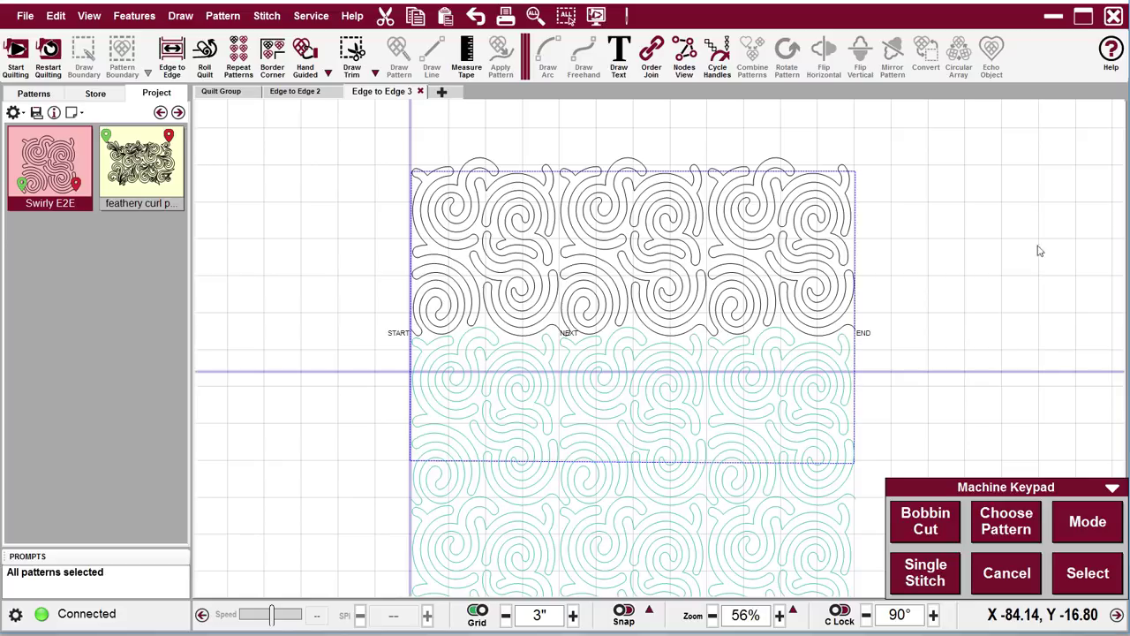
Trim each of the three first-row Swirly E2E patterns to the boundary using Fill Inside.
{"action": "left_click", "coordinate": [497, 215]}
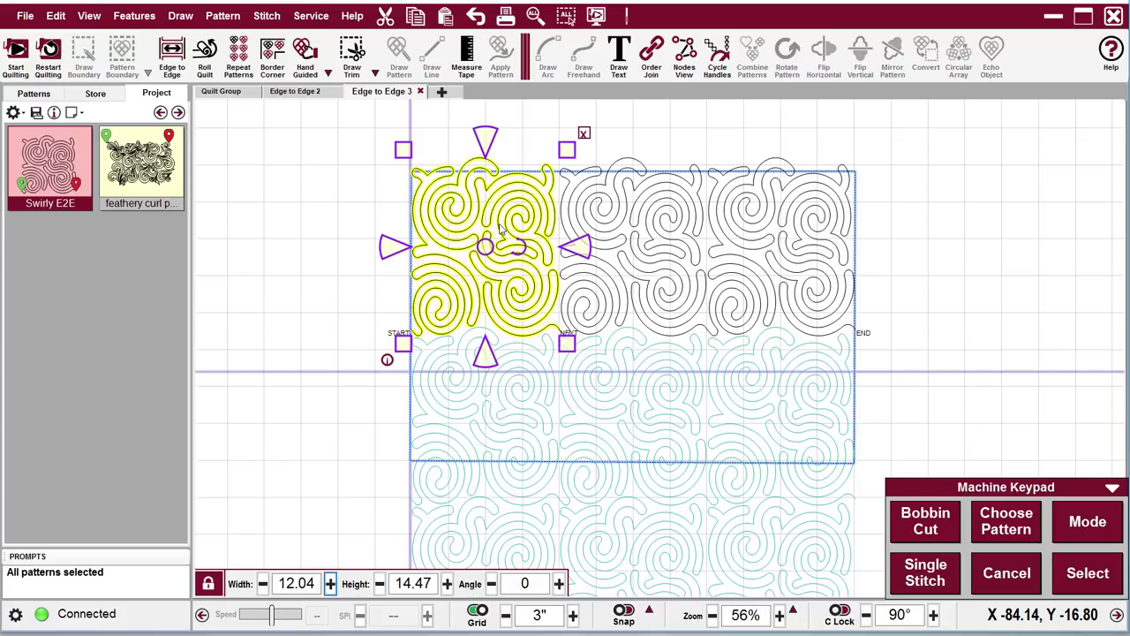
{"action": "right_click", "coordinate": [500, 229]}
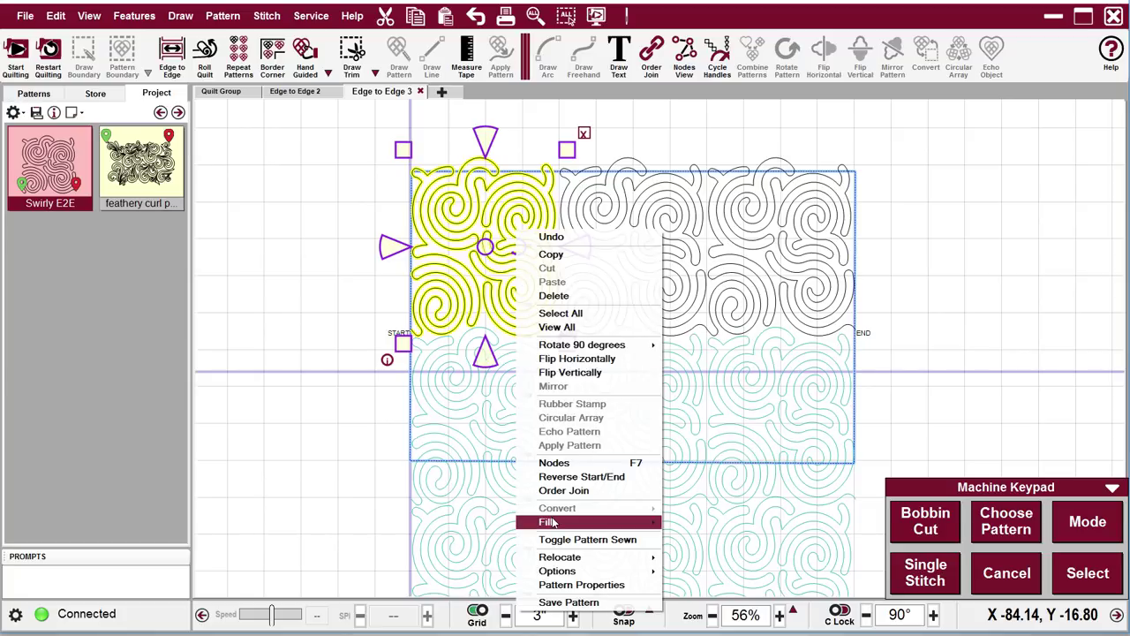
{"action": "mouse_move", "coordinate": [649, 528]}
{"action": "left_click", "coordinate": [696, 523]}
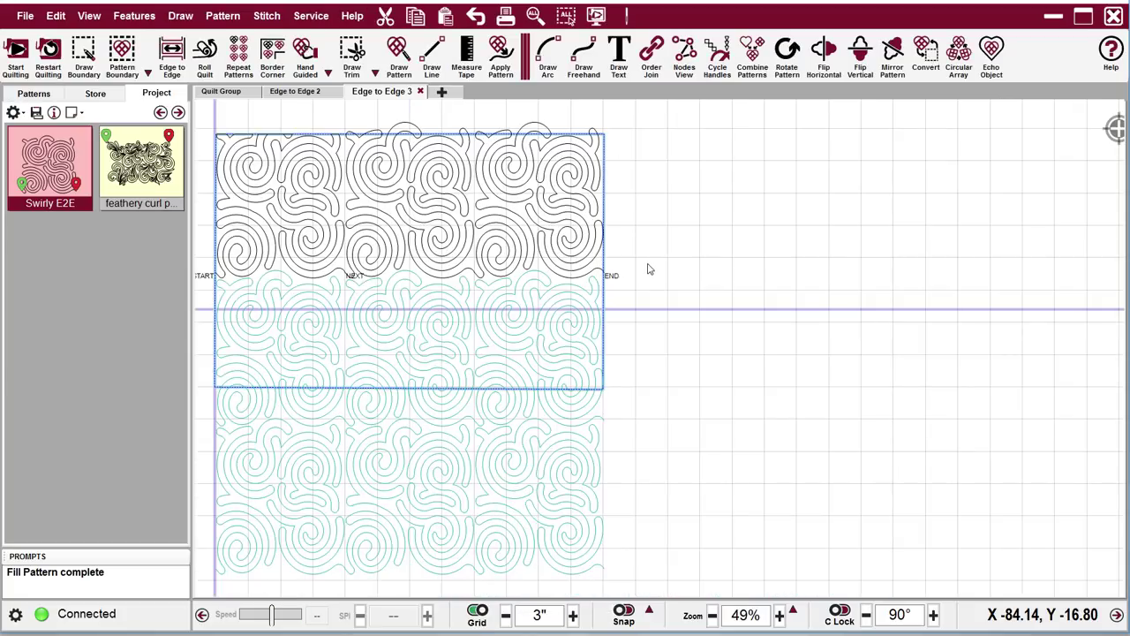
{"action": "left_click", "coordinate": [396, 196]}
{"action": "right_click", "coordinate": [411, 198]}
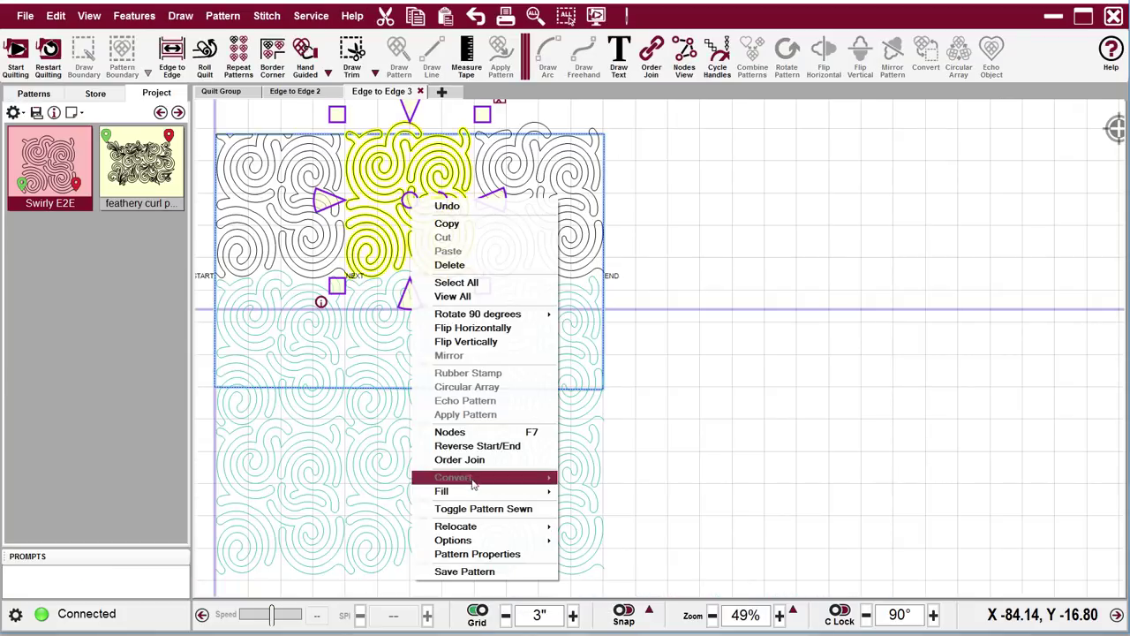
{"action": "mouse_move", "coordinate": [540, 494]}
{"action": "left_click", "coordinate": [593, 492]}
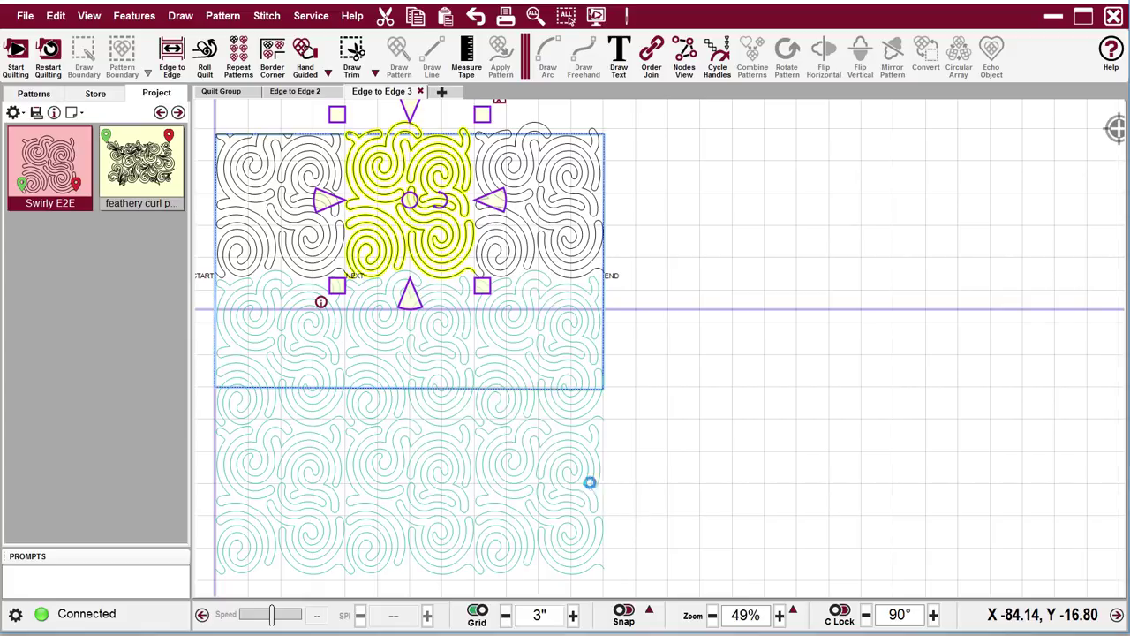
{"action": "left_click", "coordinate": [540, 199]}
{"action": "right_click", "coordinate": [541, 198]}
{"action": "mouse_move", "coordinate": [589, 490]}
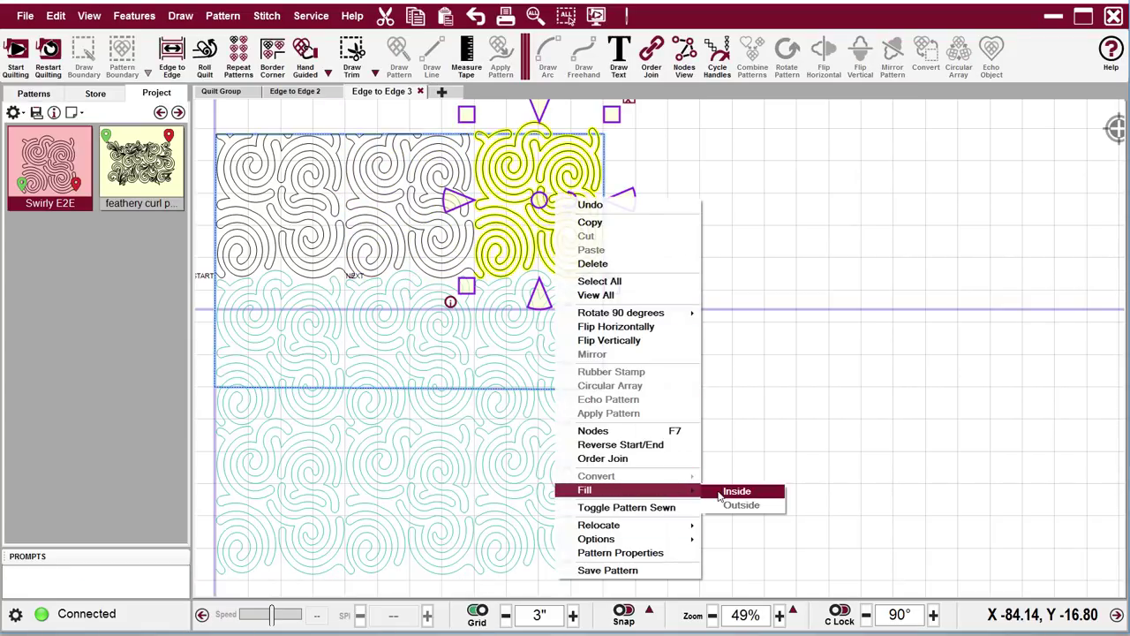
{"action": "left_click", "coordinate": [715, 484]}
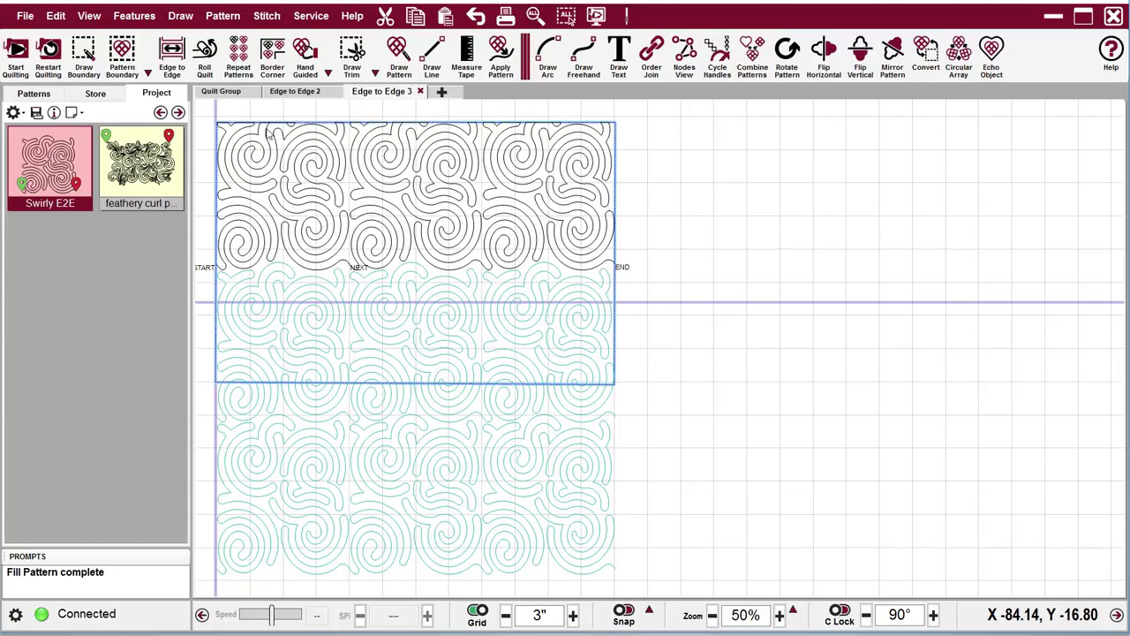
Examine the trimmed top edge of the first row along the boundary.
{"action": "scroll", "coordinate": [235, 127], "scroll_direction": "up", "scroll_amount": 2}
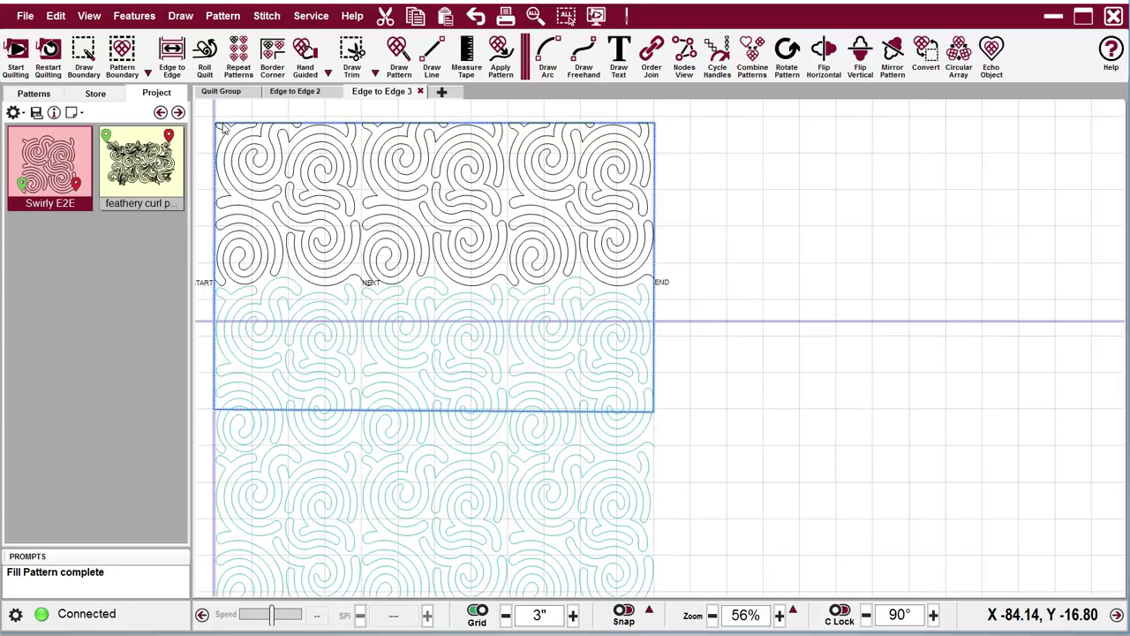
{"action": "scroll", "coordinate": [386, 294], "scroll_direction": "up", "scroll_amount": 8}
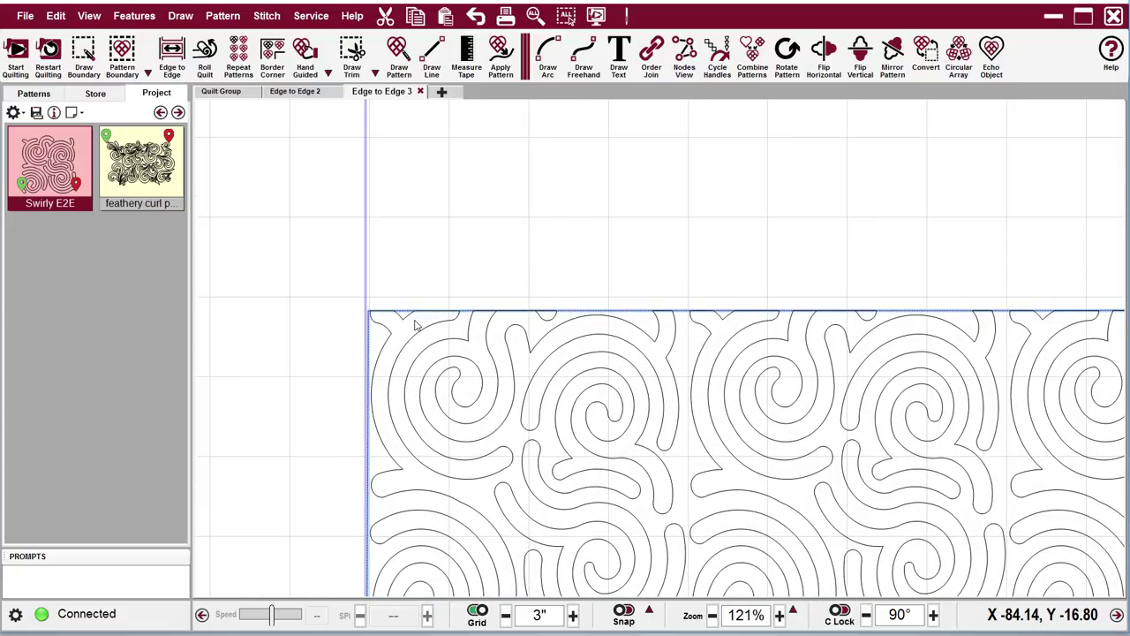
{"action": "scroll", "coordinate": [415, 320], "scroll_direction": "up", "scroll_amount": 3}
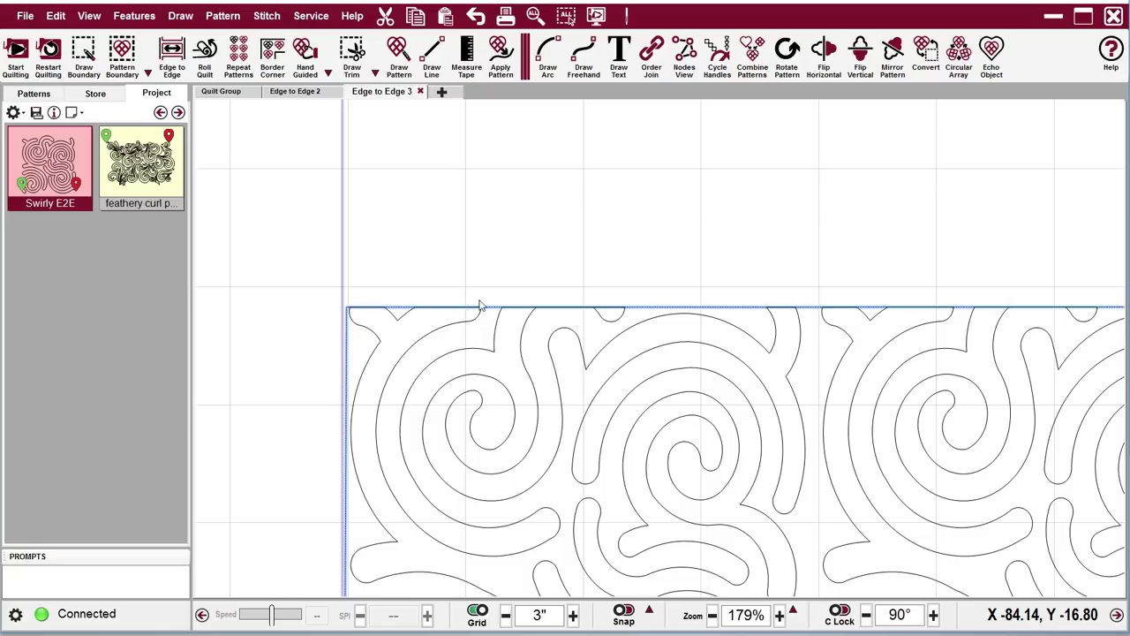
{"action": "scroll", "coordinate": [808, 353], "scroll_direction": "down", "scroll_amount": 2}
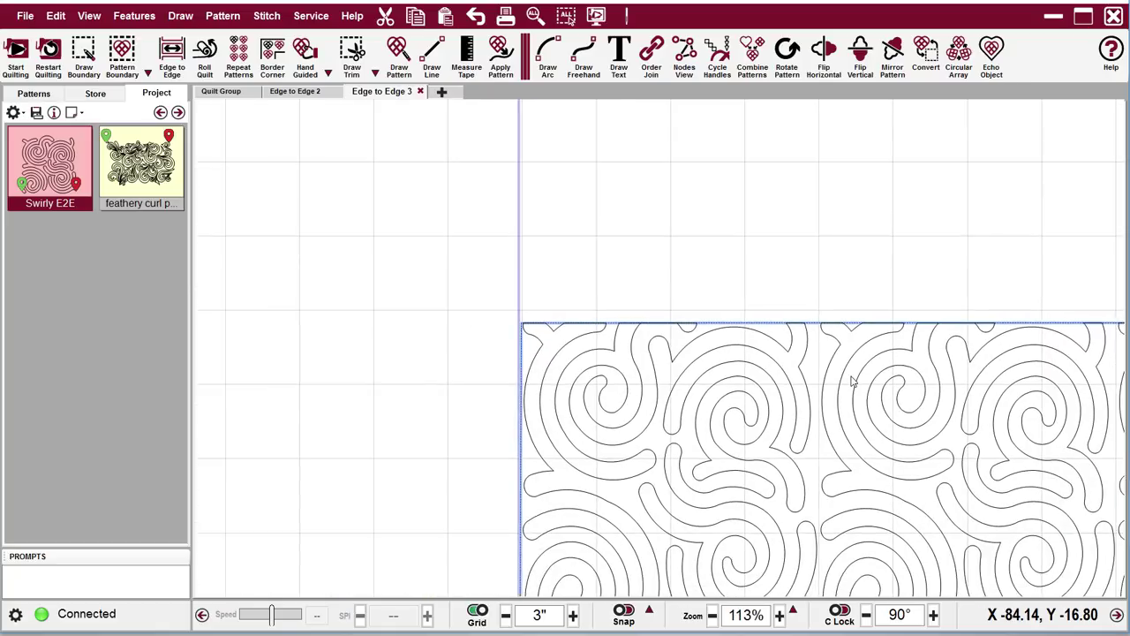
{"action": "scroll", "coordinate": [852, 381], "scroll_direction": "down", "scroll_amount": 1}
{"action": "left_click_drag", "start_coordinate": [828, 373], "coordinate": [461, 271]}
{"action": "scroll", "coordinate": [735, 338], "scroll_direction": "down", "scroll_amount": 1}
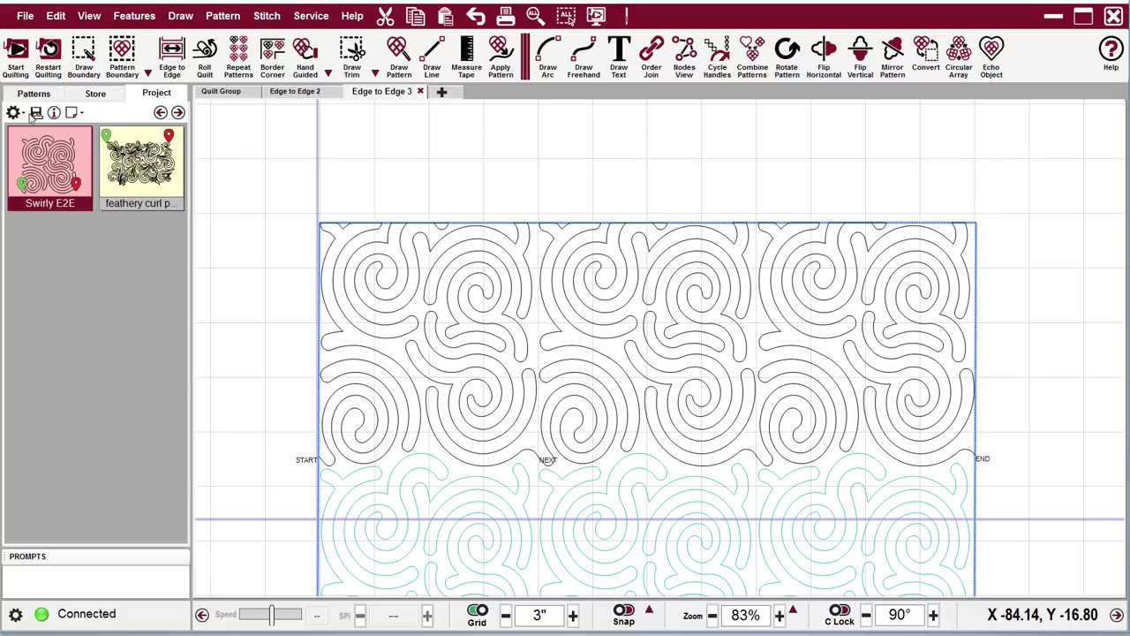
Start quilting the first Swirly E2E row, pausing and resuming the stitching near its beginning.
{"action": "left_click", "coordinate": [18, 51]}
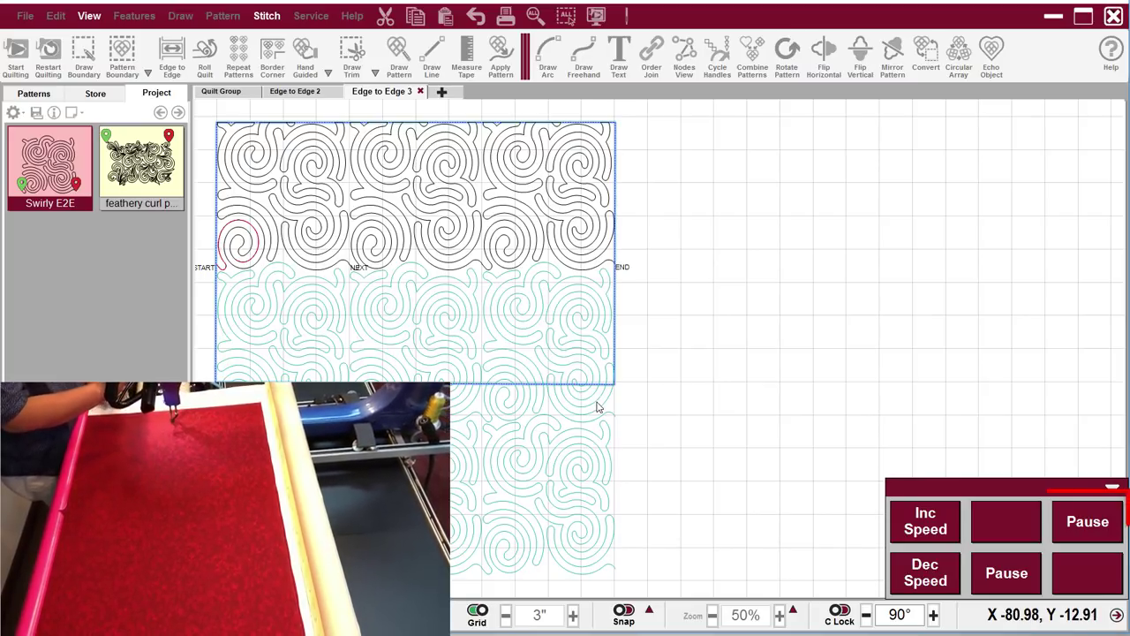
{"action": "key", "text": "space"}
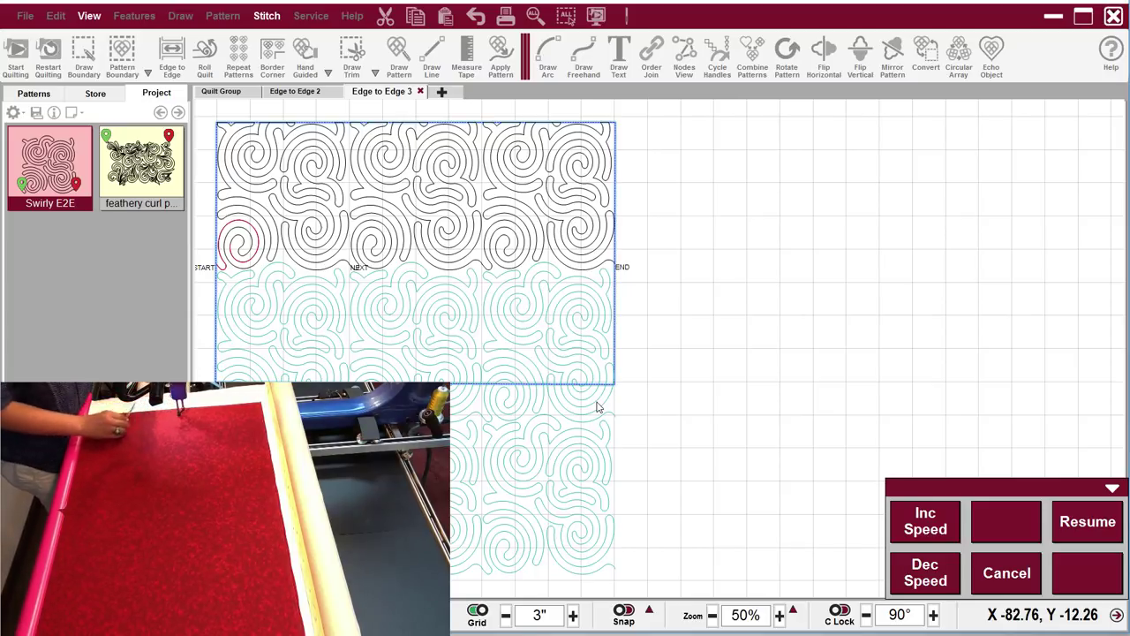
{"action": "key", "text": "space"}
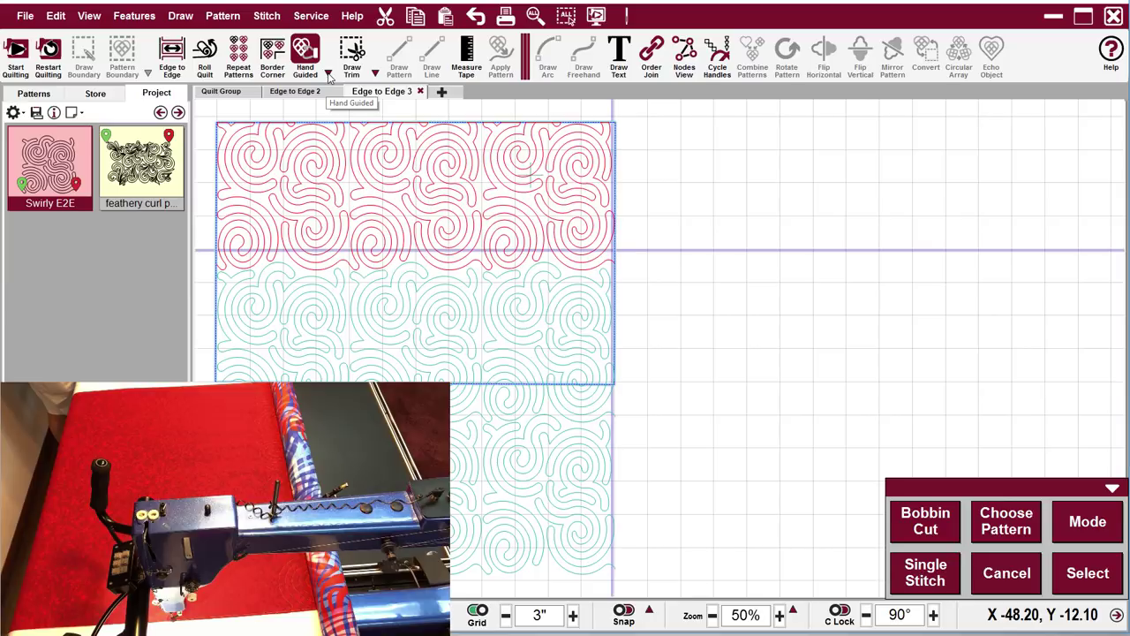
Start hand-guided stitching in Baste mode and adjust its SPI setting.
{"action": "left_click", "coordinate": [329, 75]}
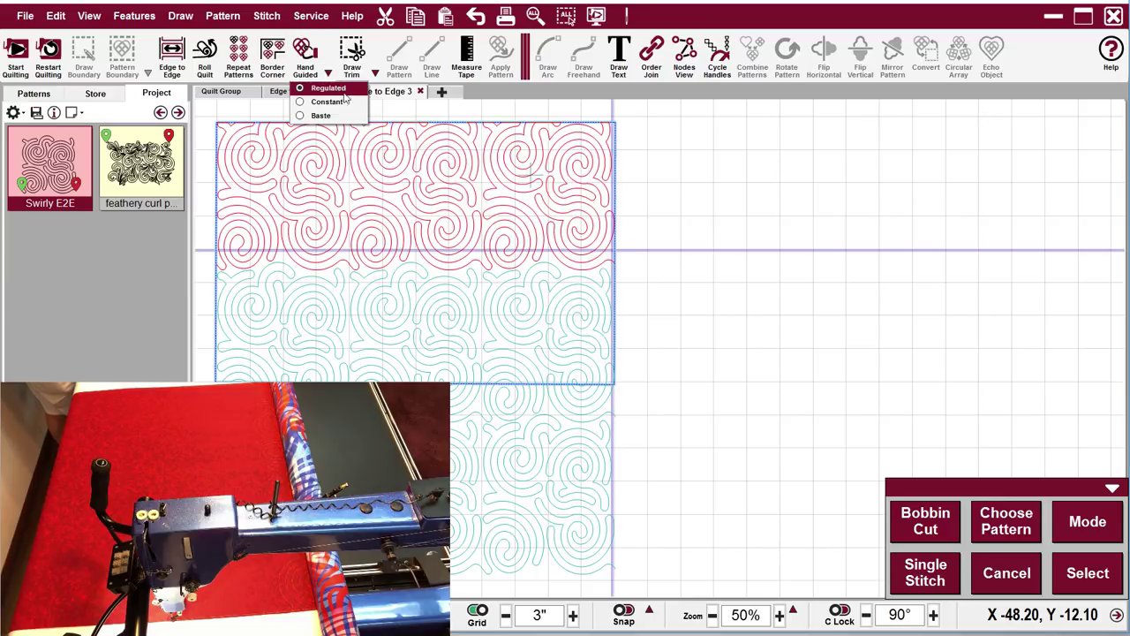
{"action": "left_click", "coordinate": [320, 118]}
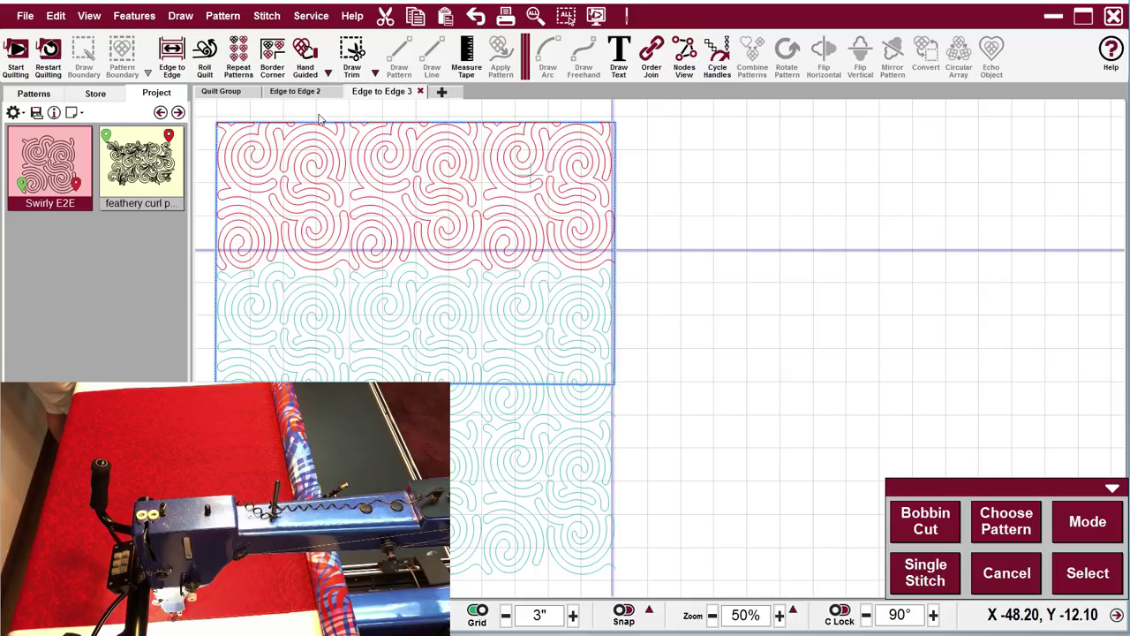
{"action": "left_click", "coordinate": [306, 53]}
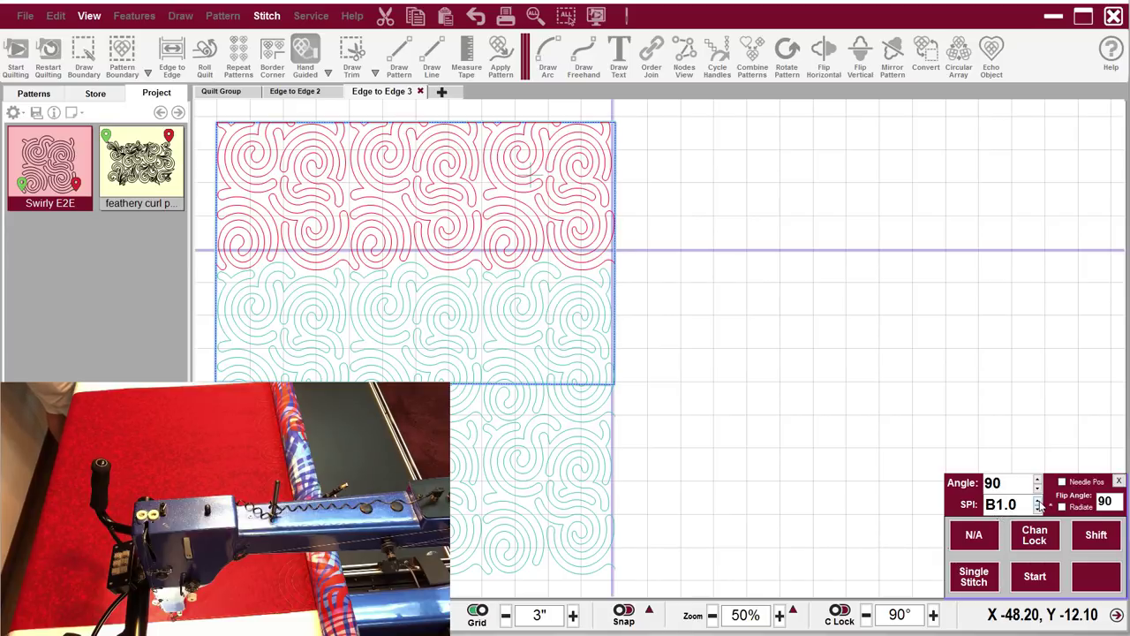
{"action": "left_click", "coordinate": [1039, 506]}
{"action": "left_click", "coordinate": [1039, 507]}
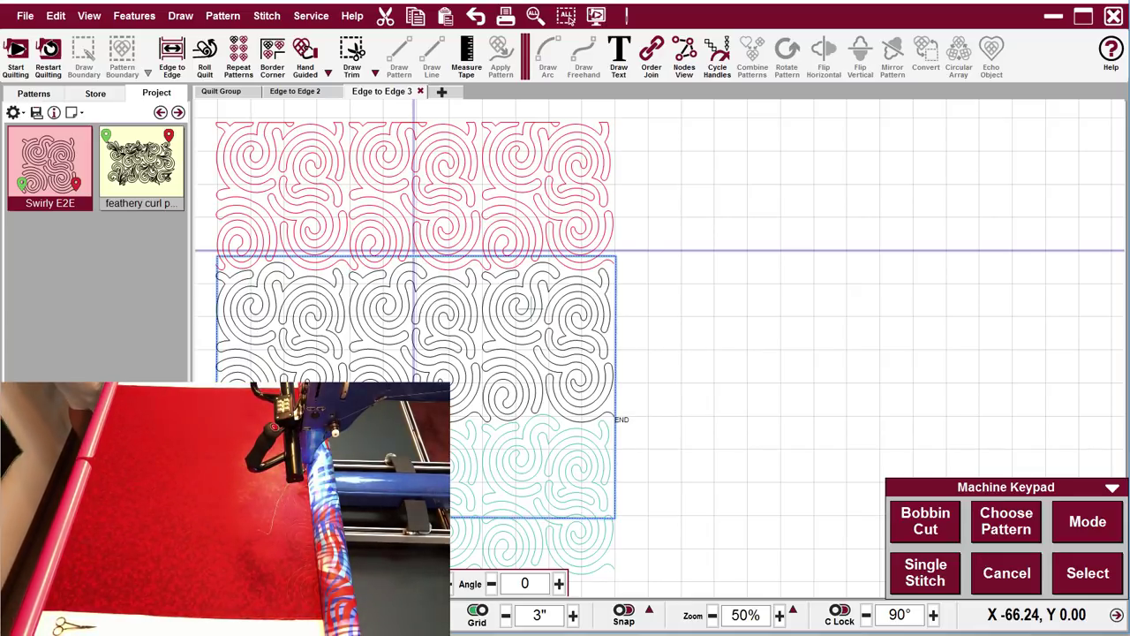
Examine how the second Swirly E2E row nests beneath the stitched first row.
{"action": "scroll", "coordinate": [427, 296], "scroll_direction": "up", "scroll_amount": 2}
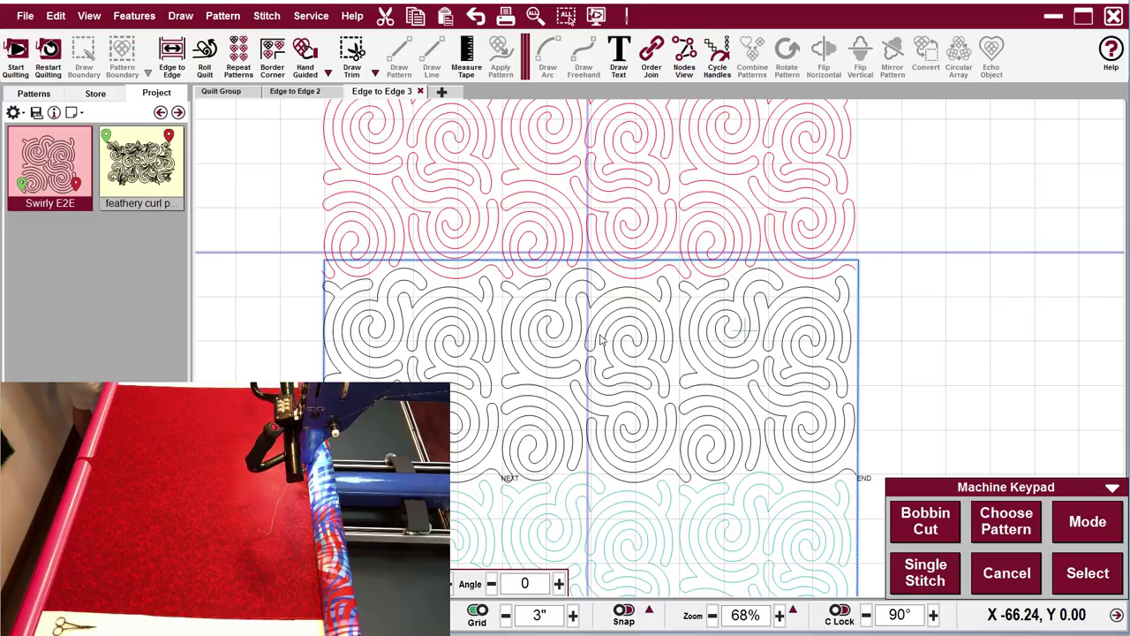
{"action": "scroll", "coordinate": [609, 252], "scroll_direction": "up", "scroll_amount": 4}
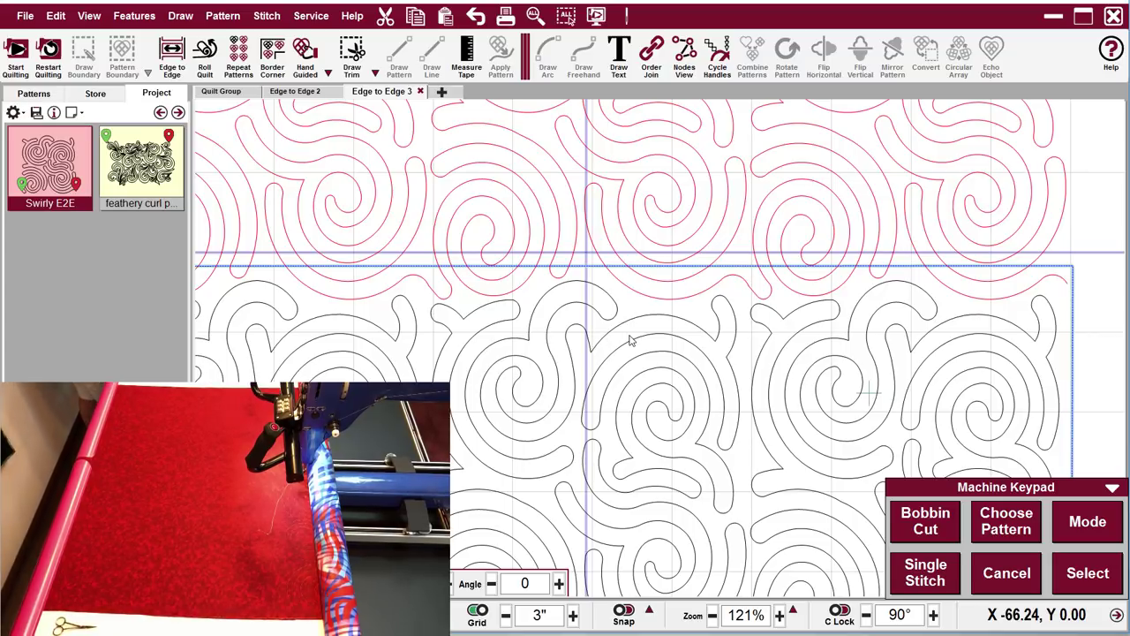
{"action": "scroll", "coordinate": [499, 335], "scroll_direction": "down", "scroll_amount": 4}
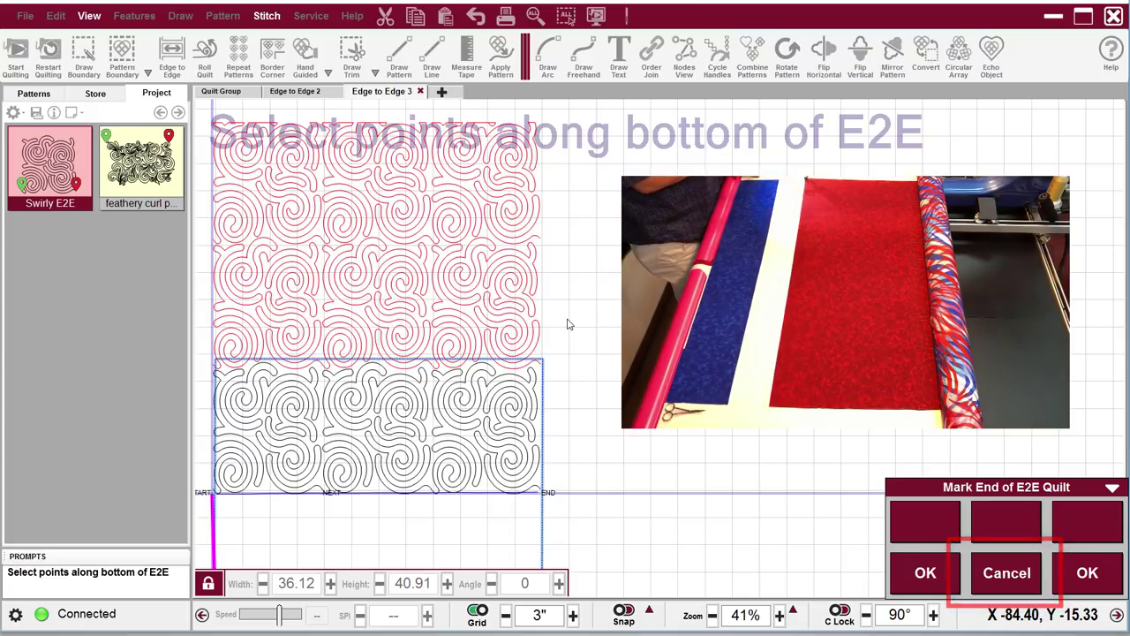
Finish marking the points along the bottom of the E2E quilt and inspect the last row against that line.
{"action": "key", "text": "Escape"}
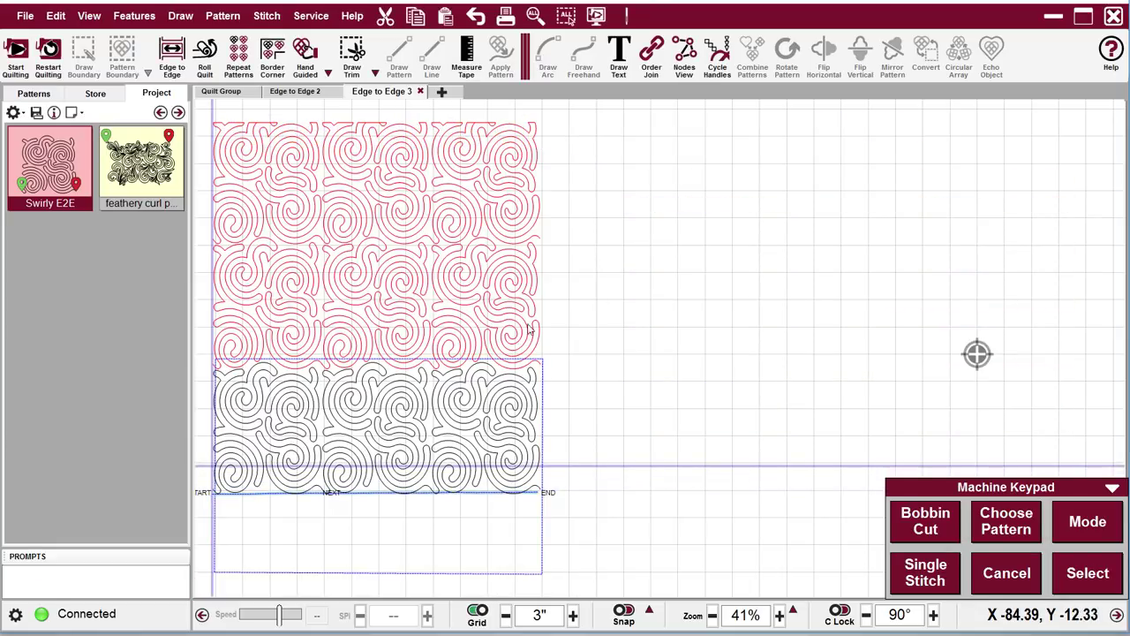
{"action": "scroll", "coordinate": [651, 348], "scroll_direction": "left", "scroll_amount": 5}
{"action": "scroll", "coordinate": [588, 378], "scroll_direction": "up", "scroll_amount": 4}
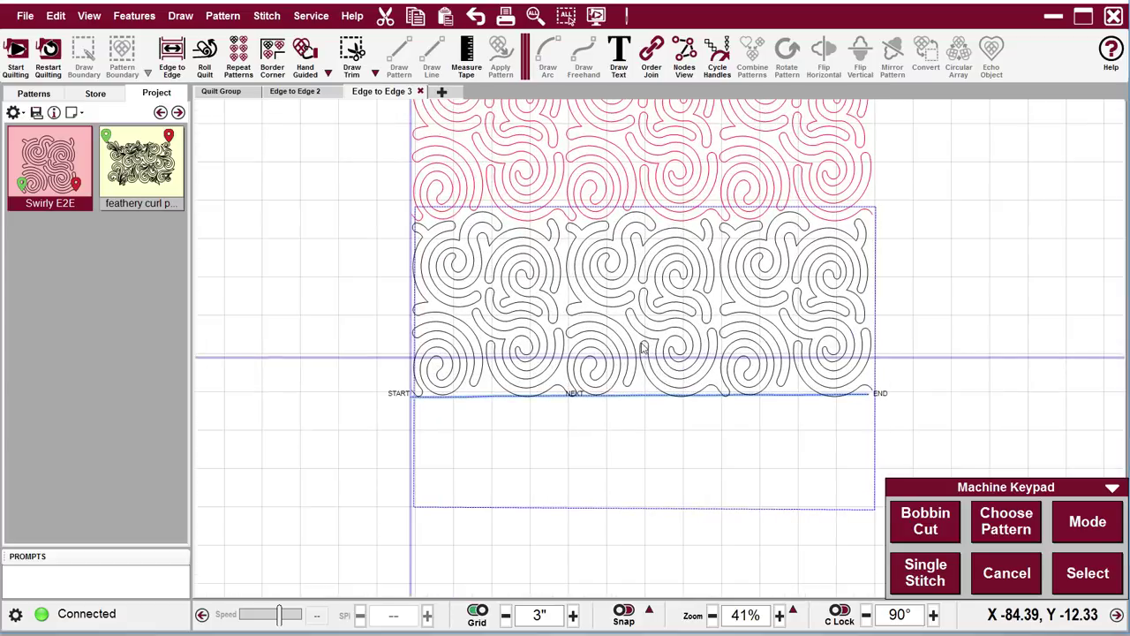
{"action": "scroll", "coordinate": [458, 401], "scroll_direction": "right", "scroll_amount": 4}
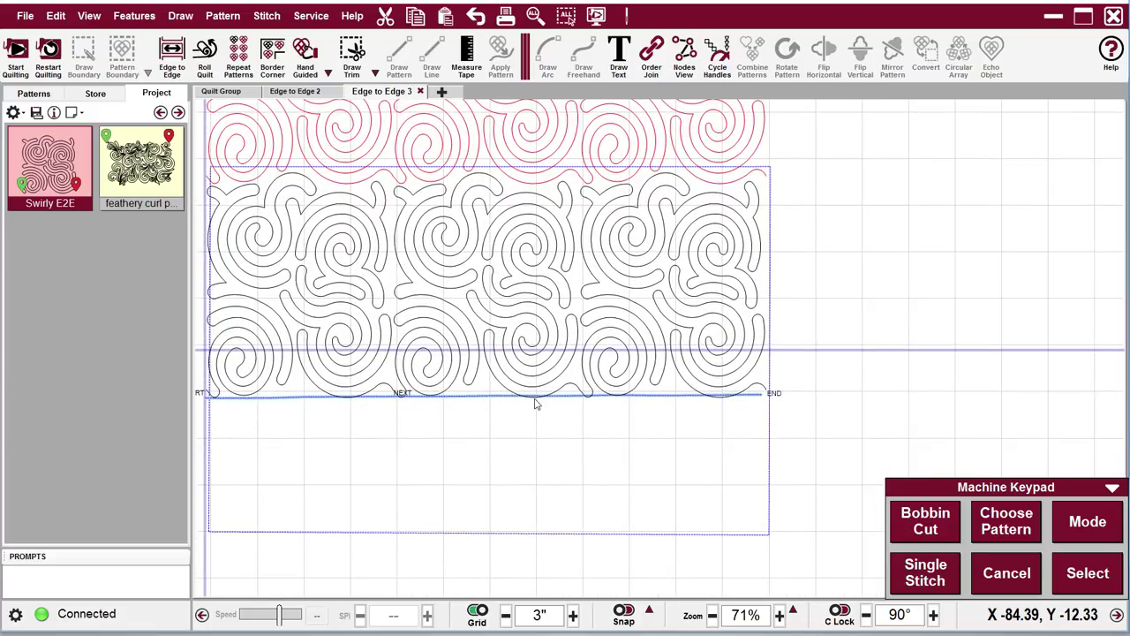
{"action": "scroll", "coordinate": [542, 403], "scroll_direction": "up", "scroll_amount": 1}
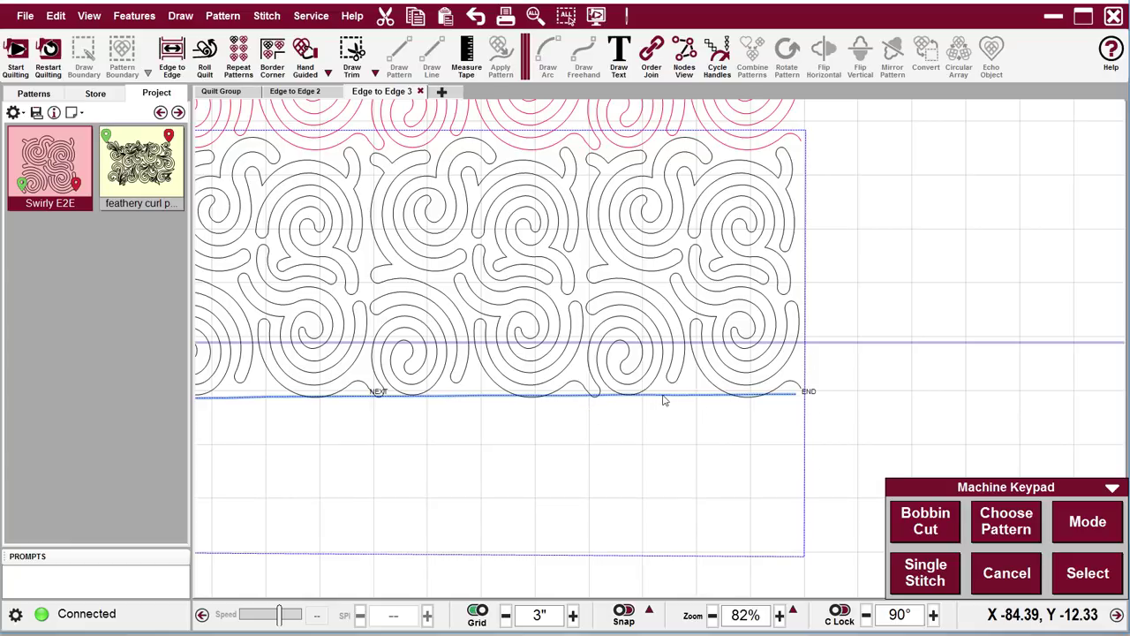
{"action": "scroll", "coordinate": [740, 398], "scroll_direction": "up", "scroll_amount": 3}
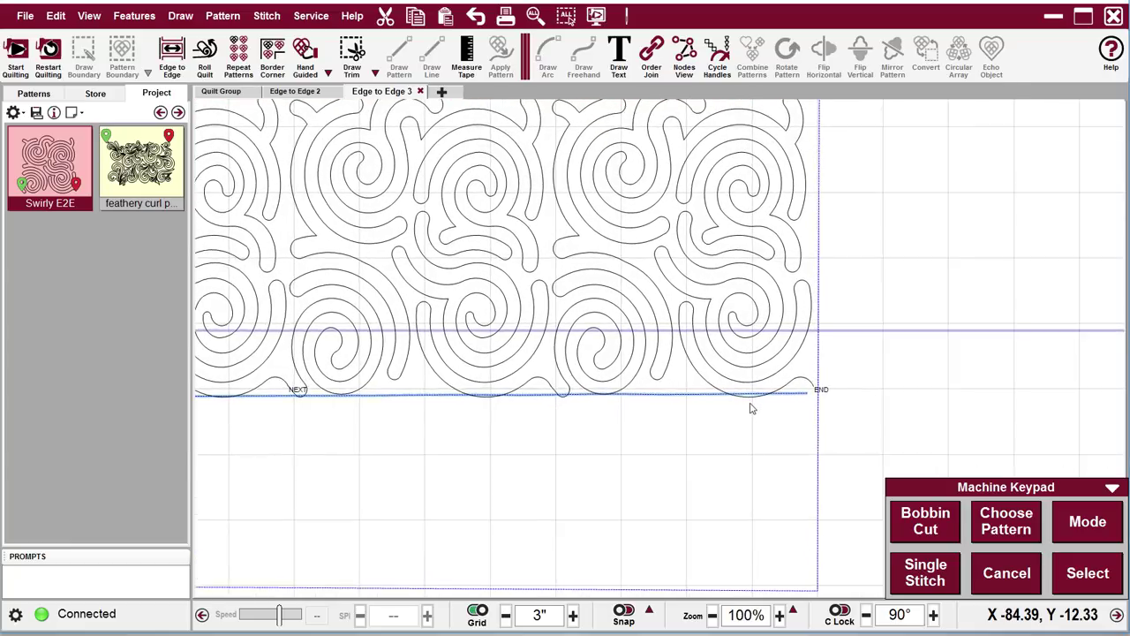
Select the last Swirly E2E row and stretch its bottom edge slightly past the marked line, to a height of 14.58.
{"action": "scroll", "coordinate": [740, 395], "scroll_direction": "up", "scroll_amount": 1}
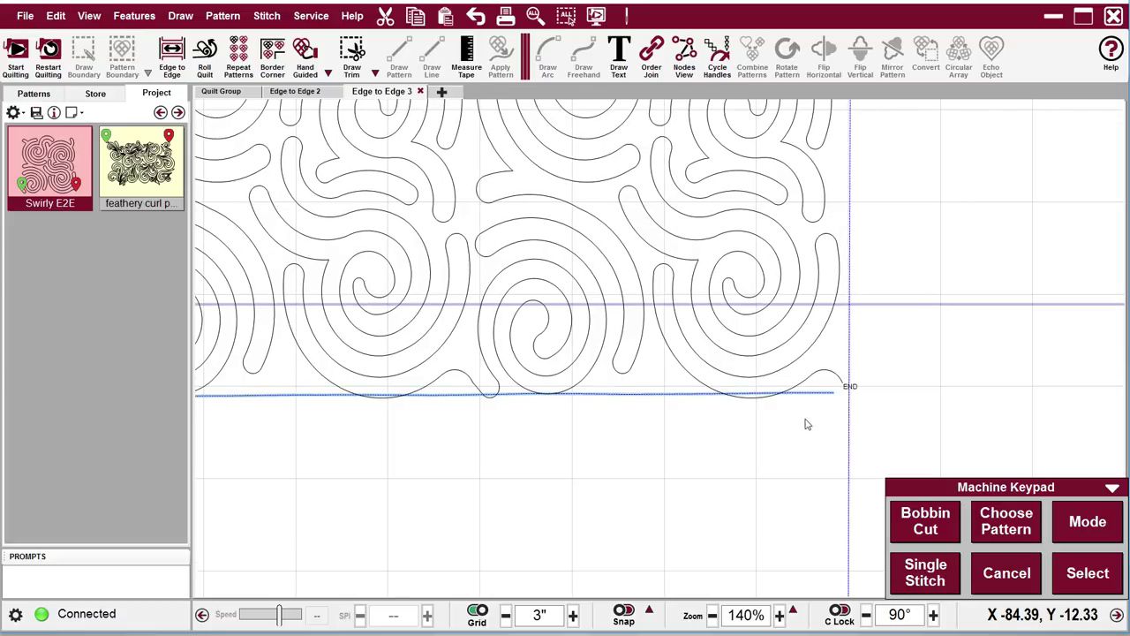
{"action": "scroll", "coordinate": [786, 400], "scroll_direction": "down", "scroll_amount": 5}
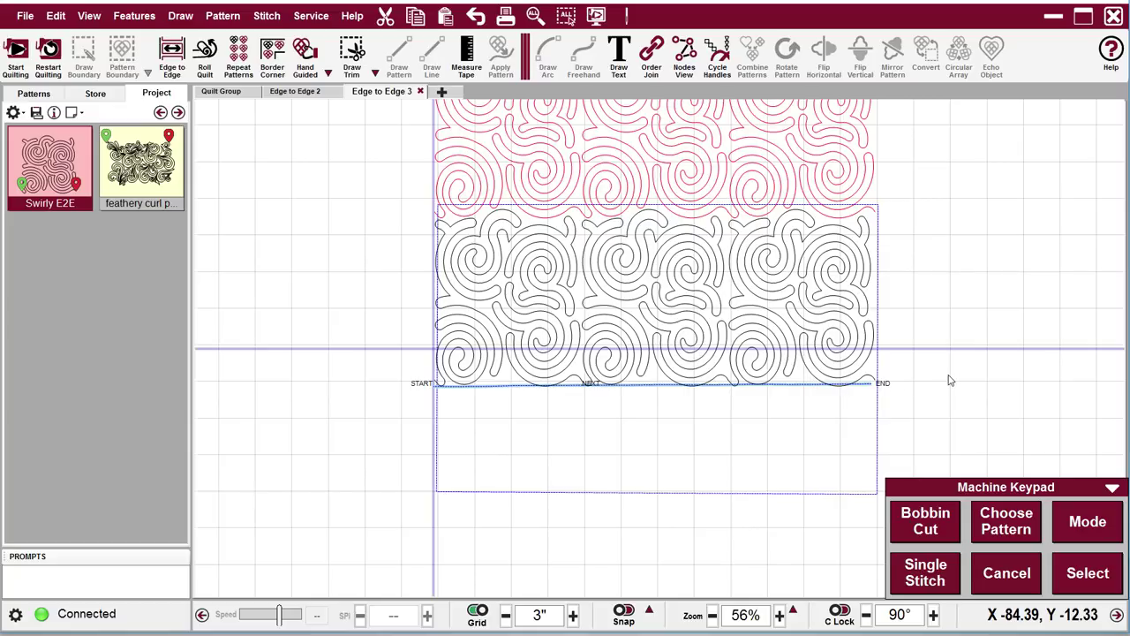
{"action": "left_click_drag", "start_coordinate": [408, 353], "coordinate": [883, 376]}
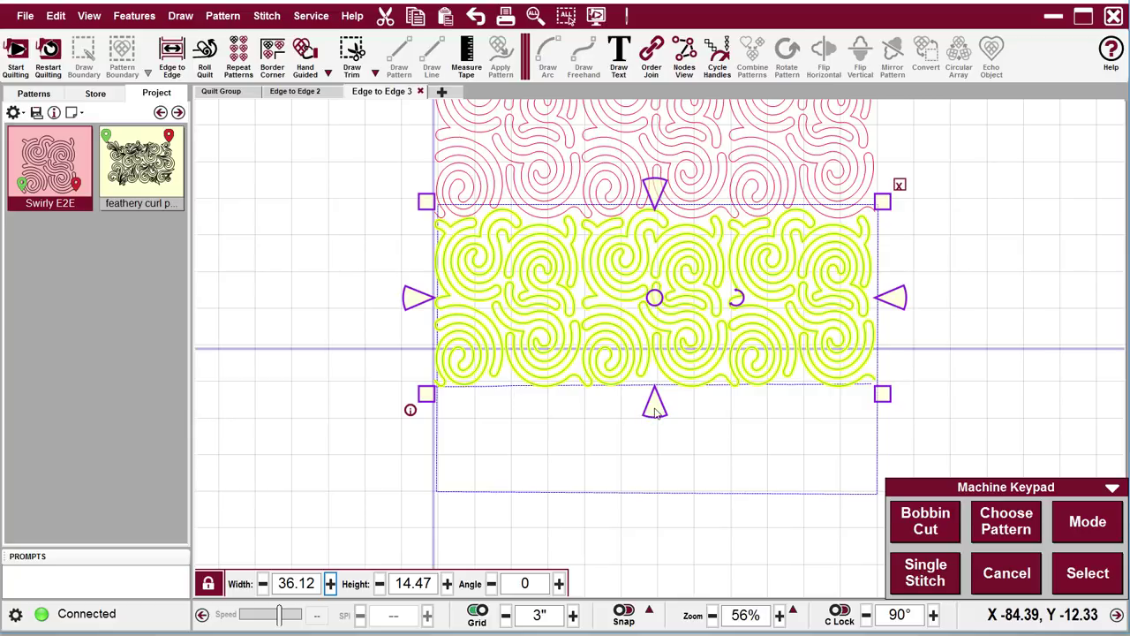
{"action": "left_click_drag", "start_coordinate": [654, 403], "coordinate": [655, 405]}
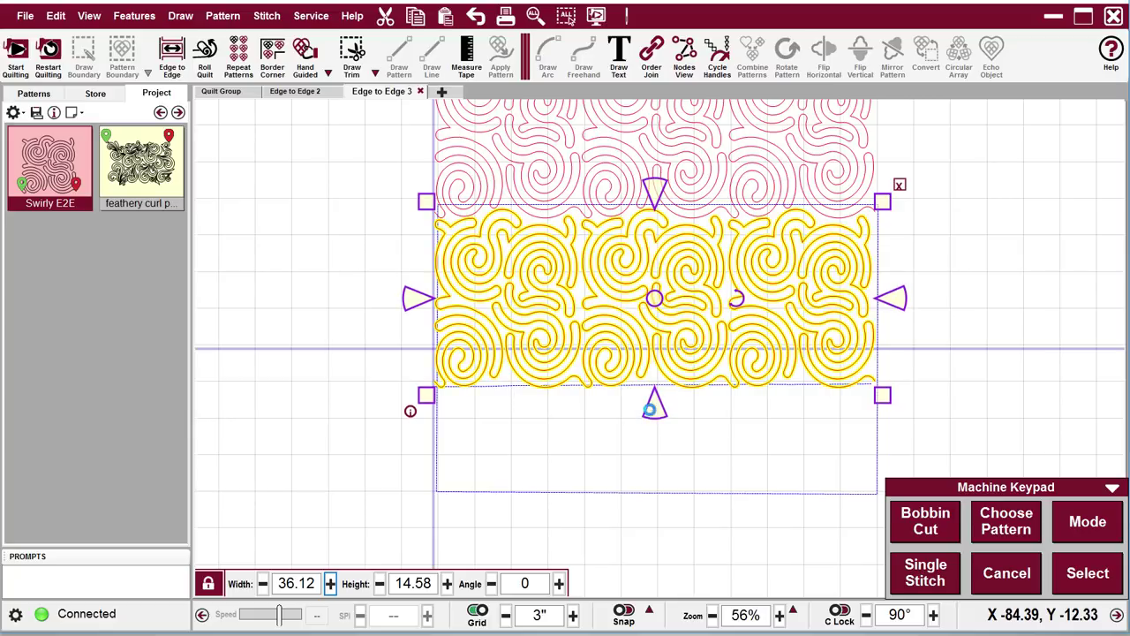
{"action": "left_click", "coordinate": [935, 385]}
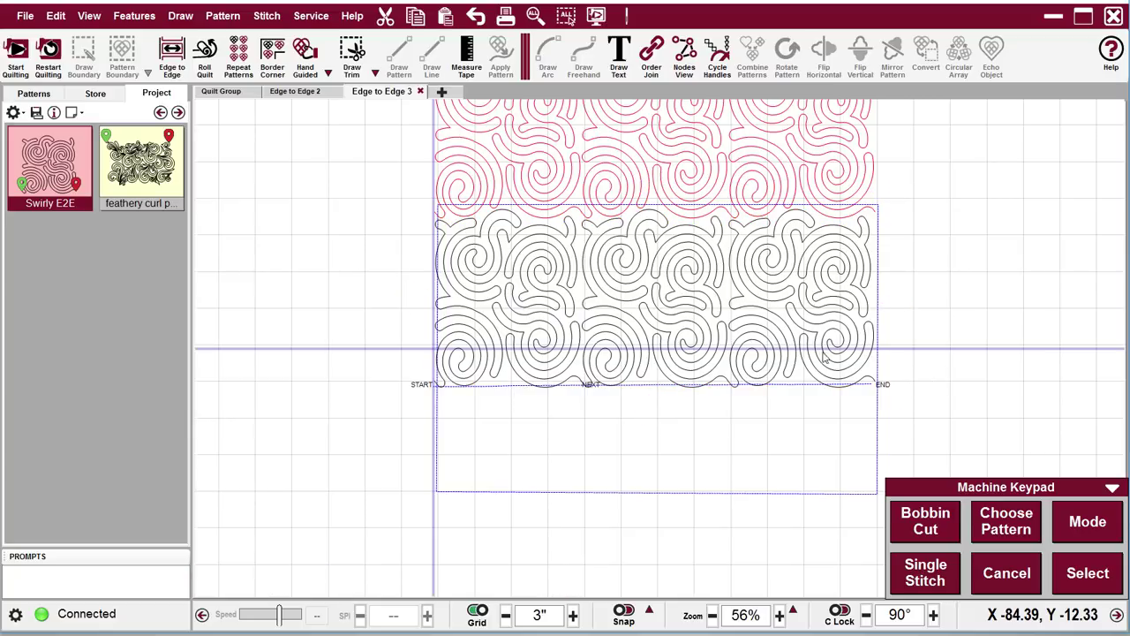
Draw a rectangular trim area directly below the last row, with its upper edge along the marked bottom line of the quilt.
{"action": "scroll", "coordinate": [733, 379], "scroll_direction": "up", "scroll_amount": 1}
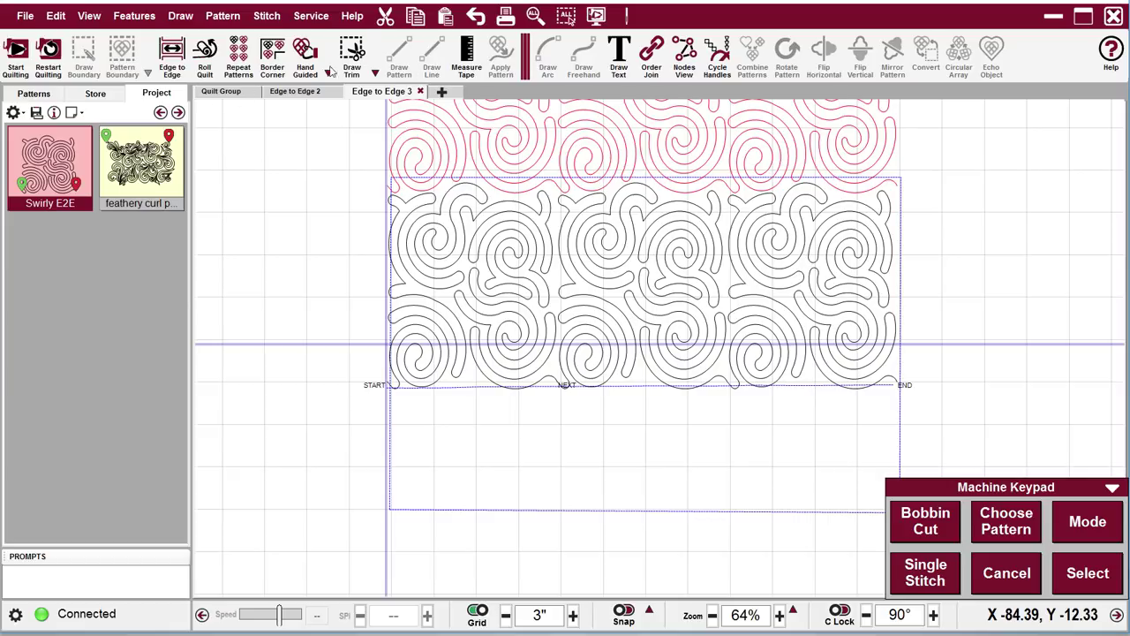
{"action": "left_click", "coordinate": [351, 56]}
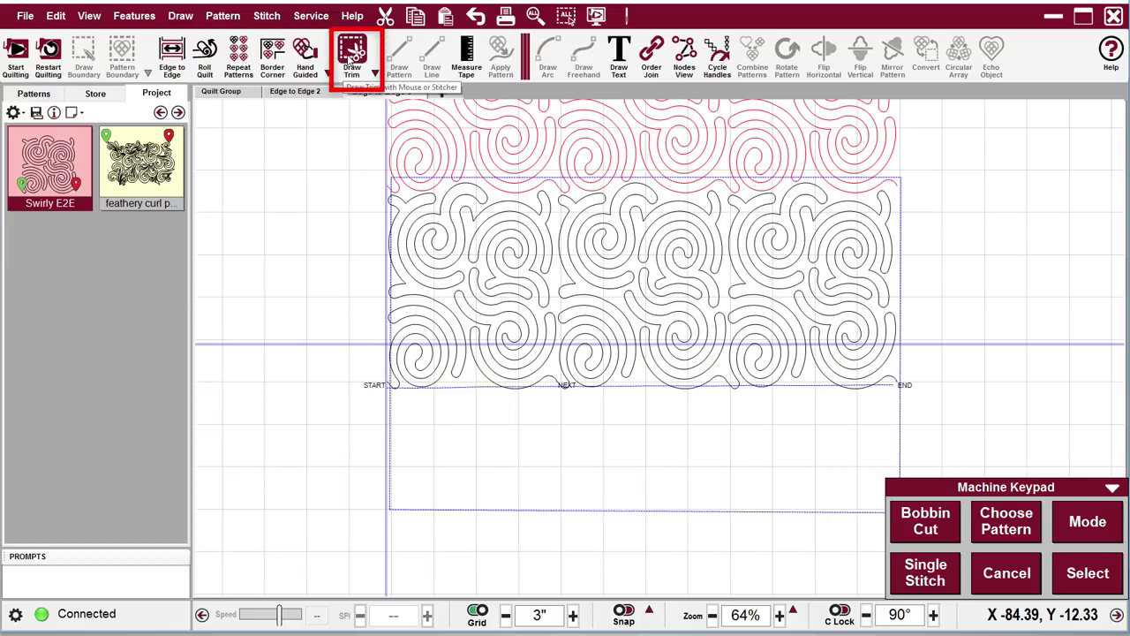
{"action": "left_click", "coordinate": [357, 55]}
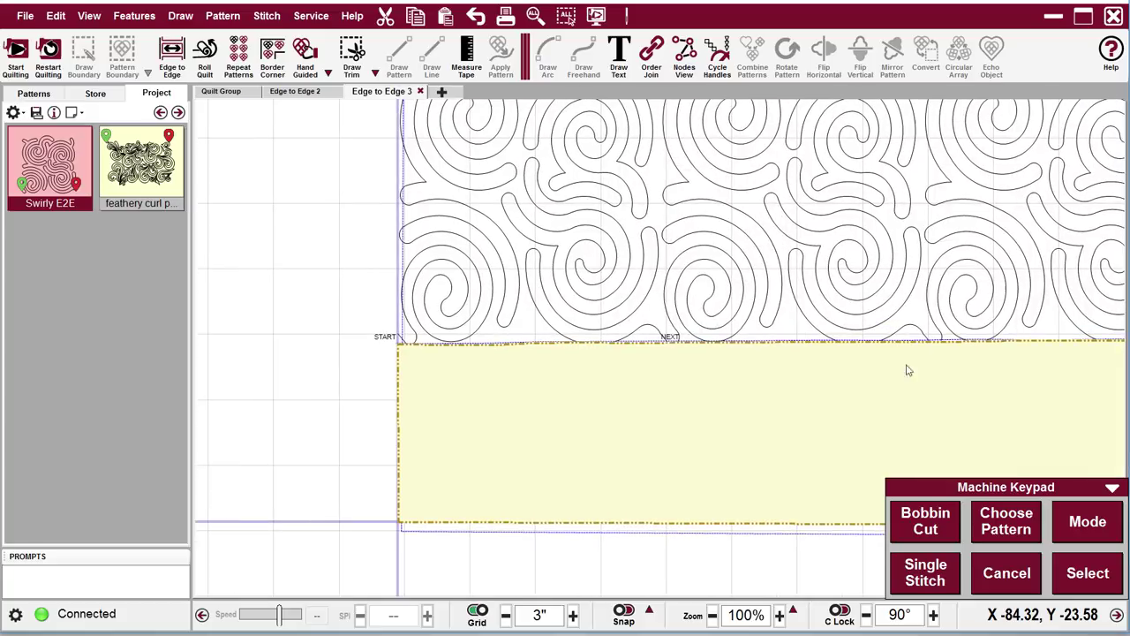
{"action": "scroll", "coordinate": [359, 364], "scroll_direction": "down", "scroll_amount": 2}
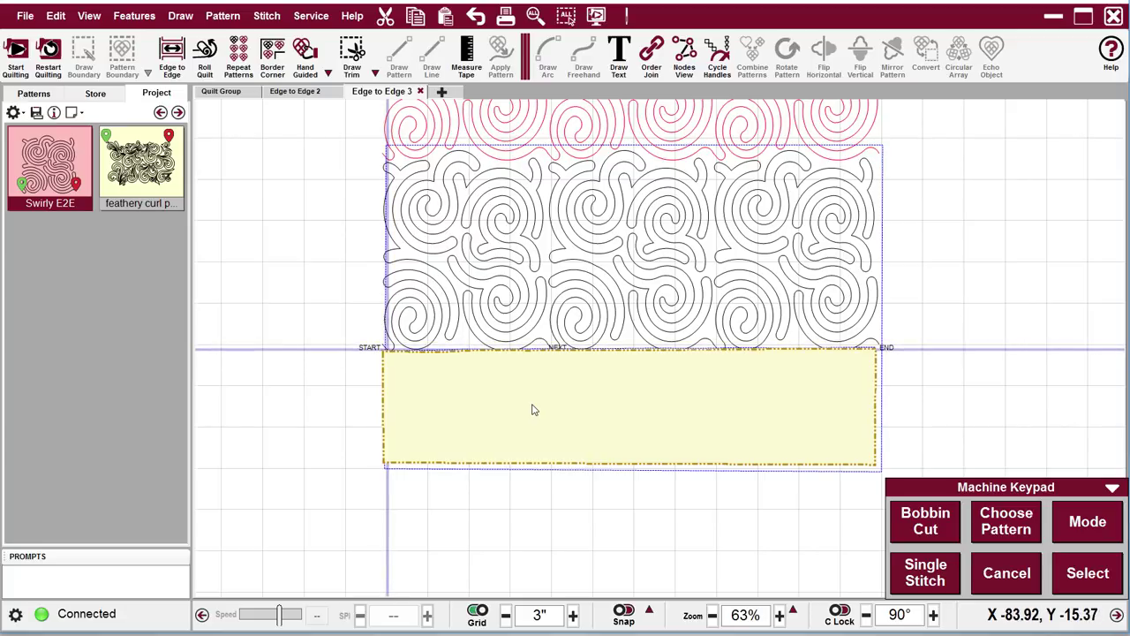
Turn off Stop at Jump Stitch in the technical support controller definition and close the definition.
{"action": "scroll", "coordinate": [389, 358], "scroll_direction": "up", "scroll_amount": 5}
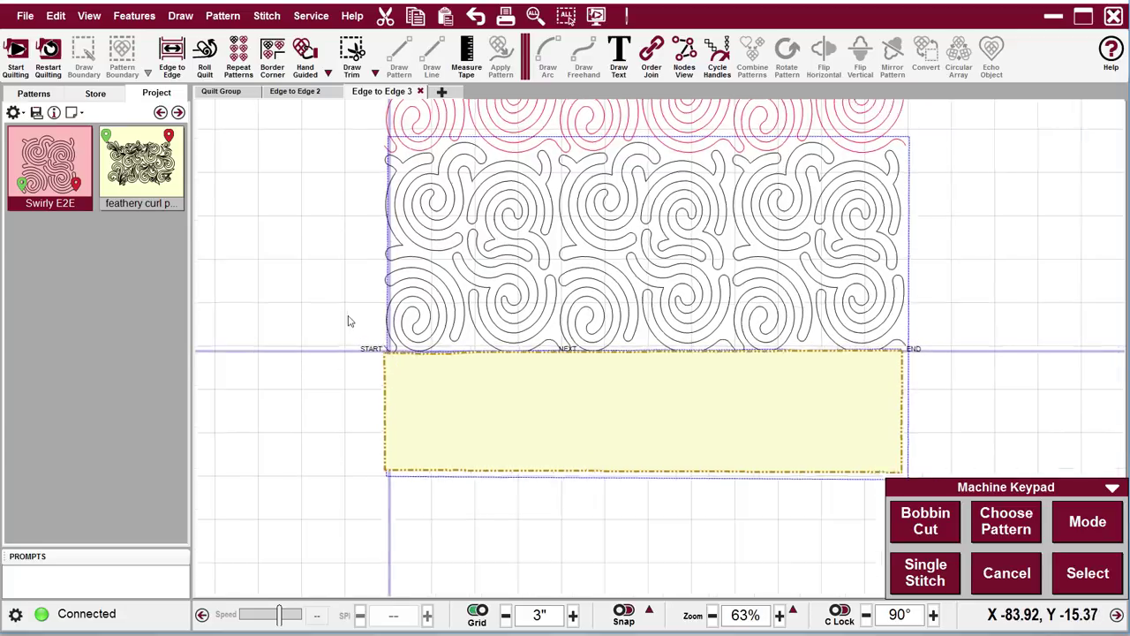
{"action": "scroll", "coordinate": [385, 362], "scroll_direction": "up", "scroll_amount": 3}
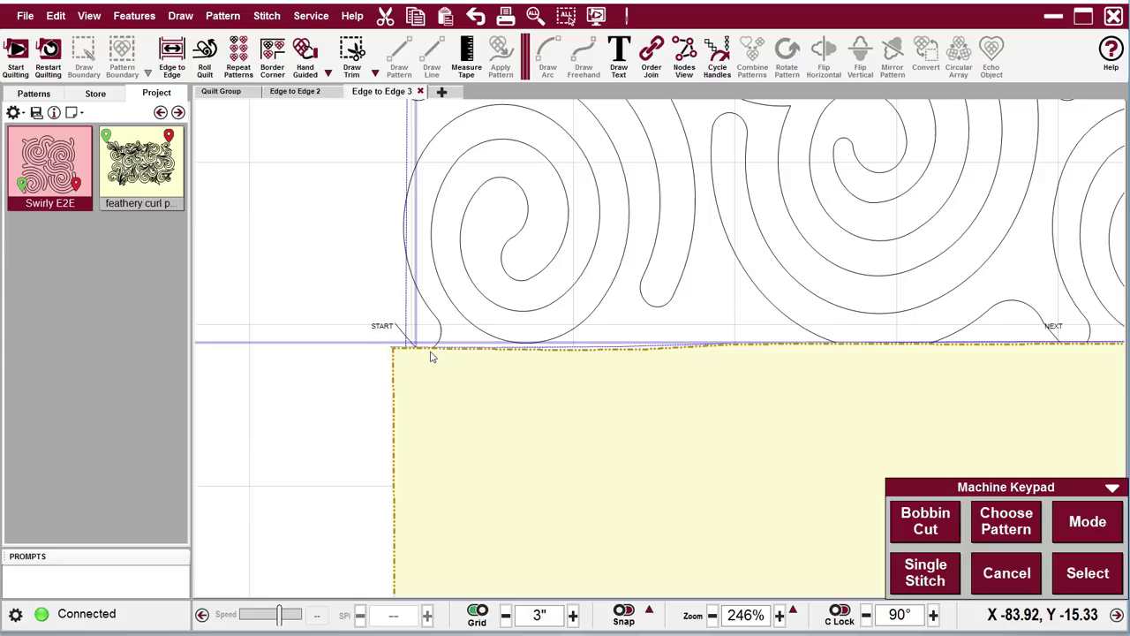
{"action": "left_click", "coordinate": [312, 25]}
{"action": "mouse_move", "coordinate": [354, 72]}
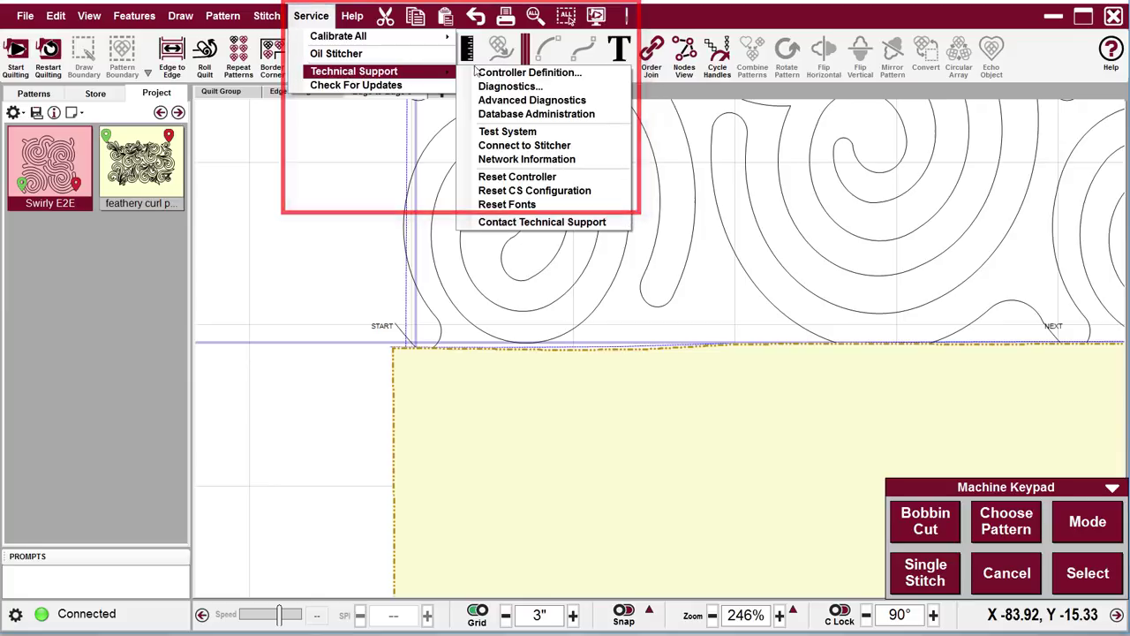
{"action": "left_click", "coordinate": [541, 77]}
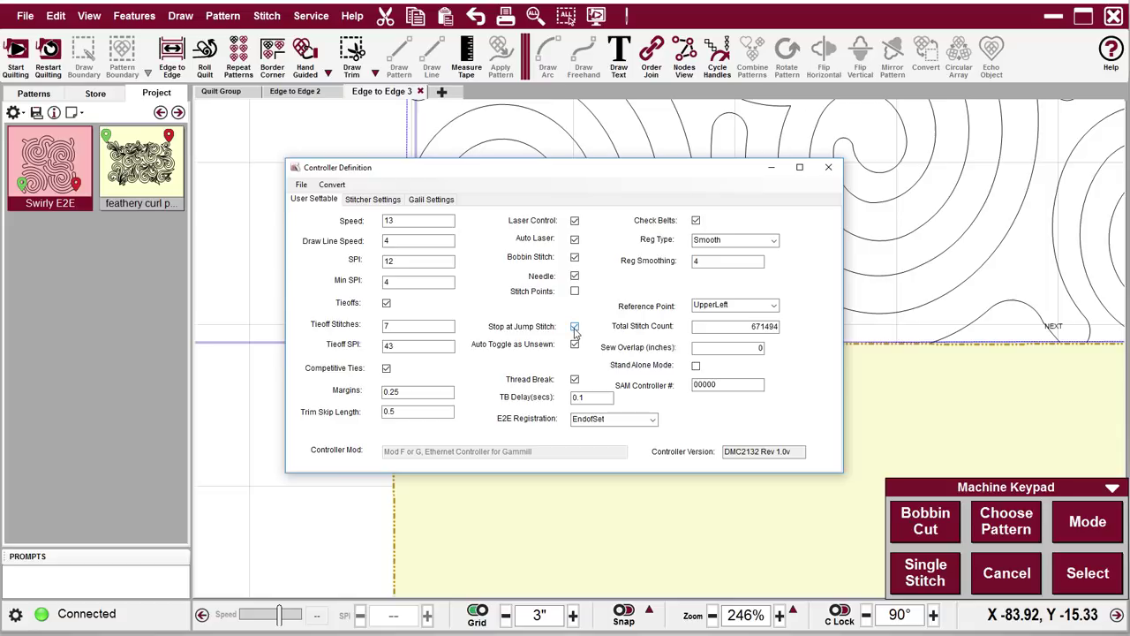
{"action": "left_click_drag", "start_coordinate": [650, 168], "coordinate": [130, 183]}
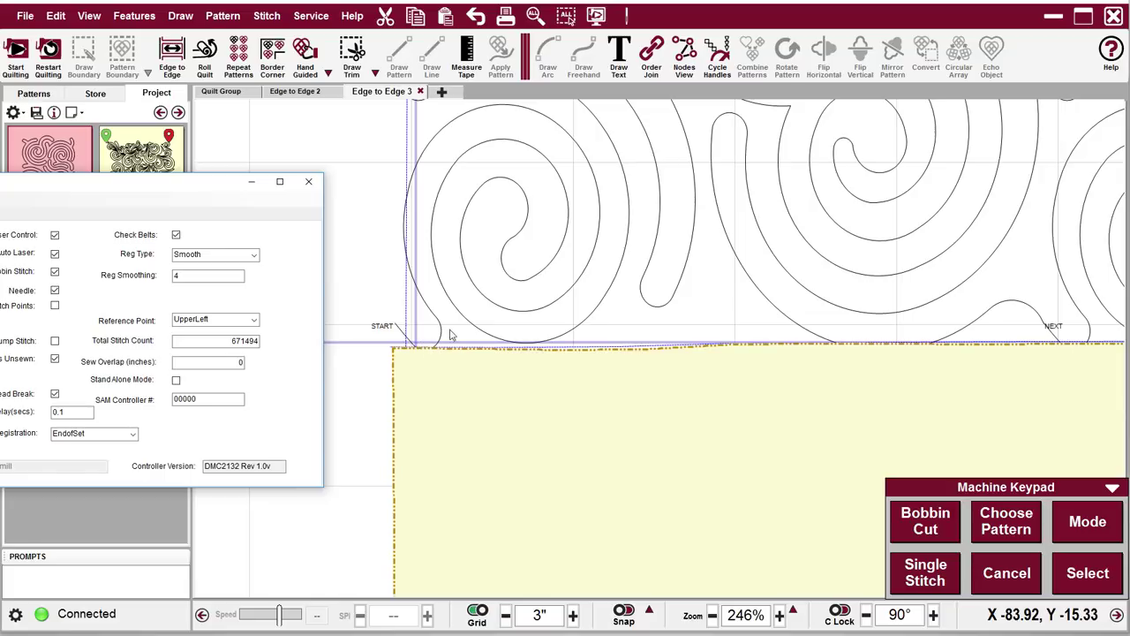
{"action": "left_click_drag", "start_coordinate": [201, 187], "coordinate": [820, 157]}
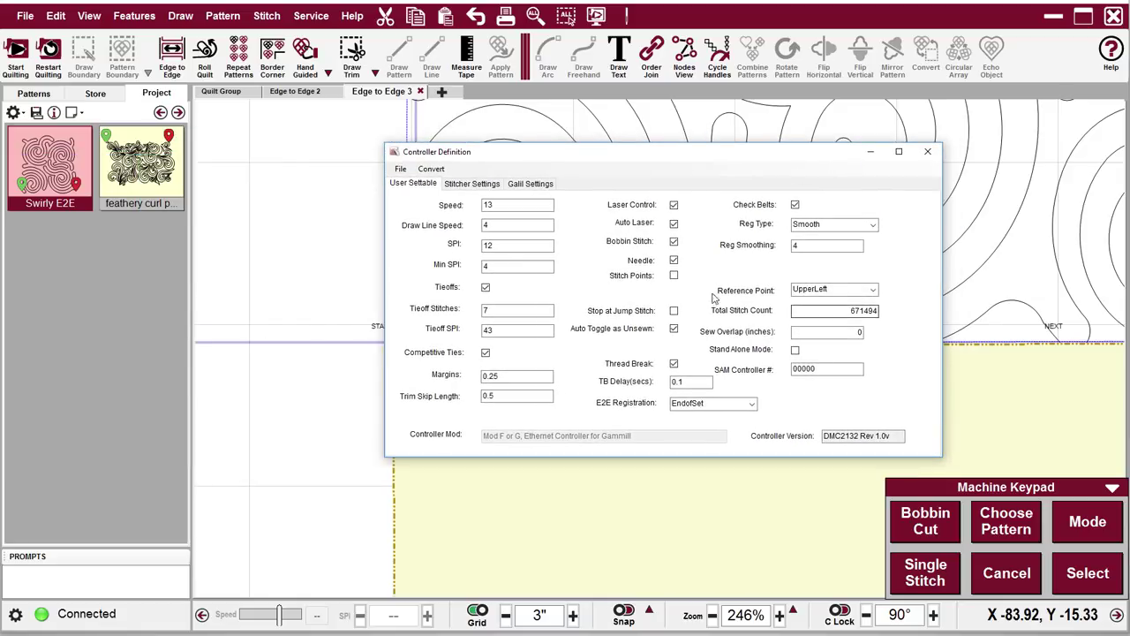
{"action": "left_click", "coordinate": [399, 169]}
{"action": "left_click", "coordinate": [437, 196]}
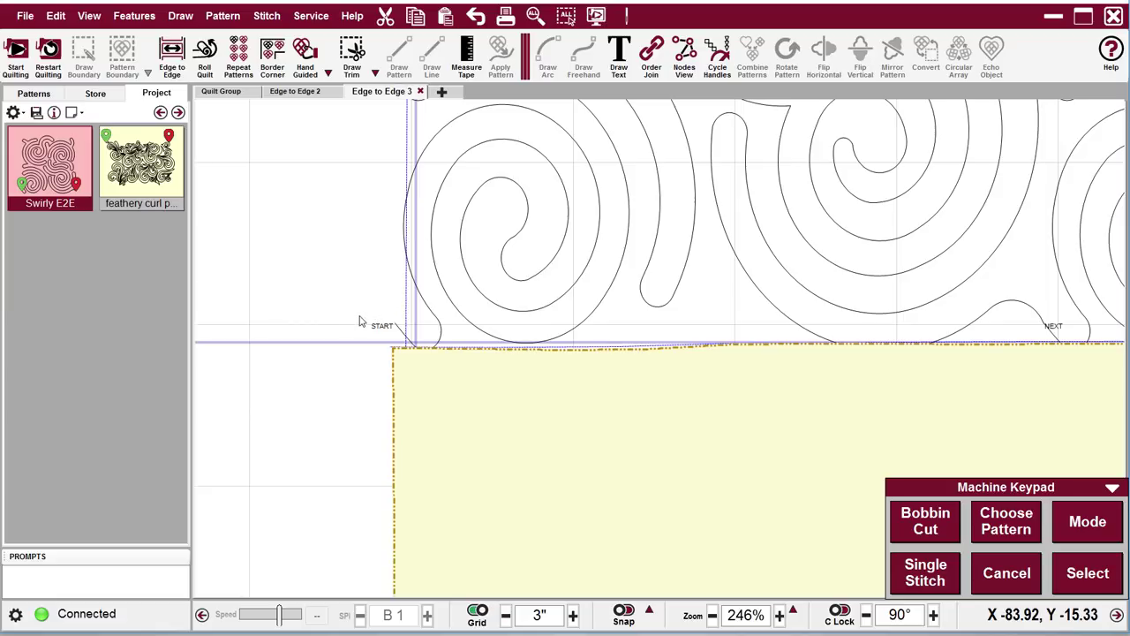
Start quilting the trimmed last Swirly E2E row.
{"action": "scroll", "coordinate": [315, 295], "scroll_direction": "down", "scroll_amount": 10}
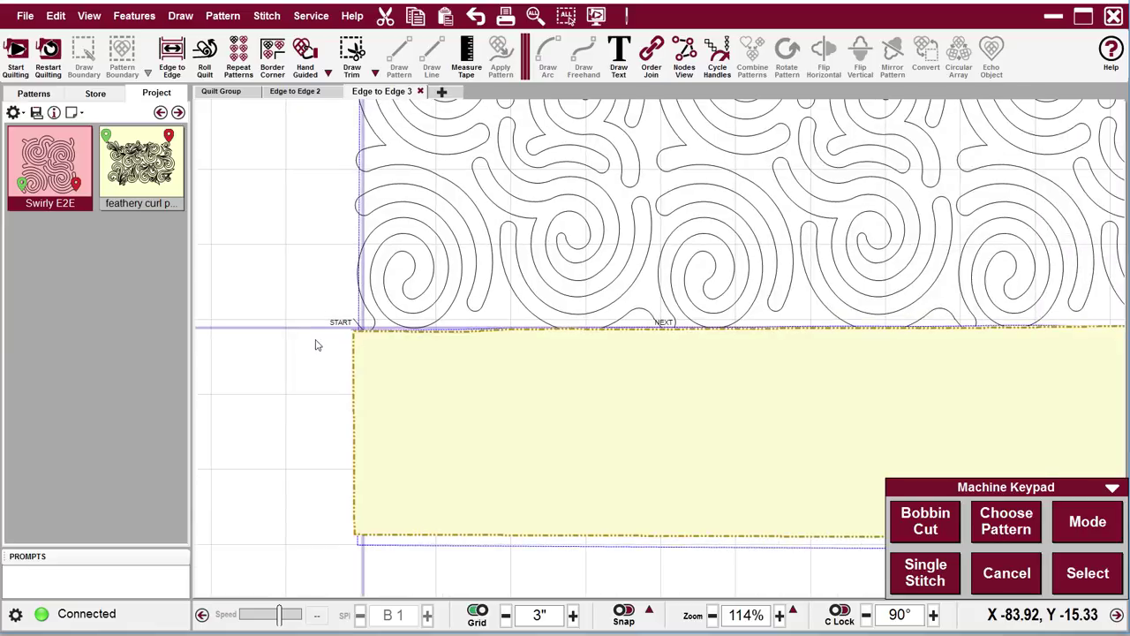
{"action": "scroll", "coordinate": [318, 346], "scroll_direction": "down", "scroll_amount": 2}
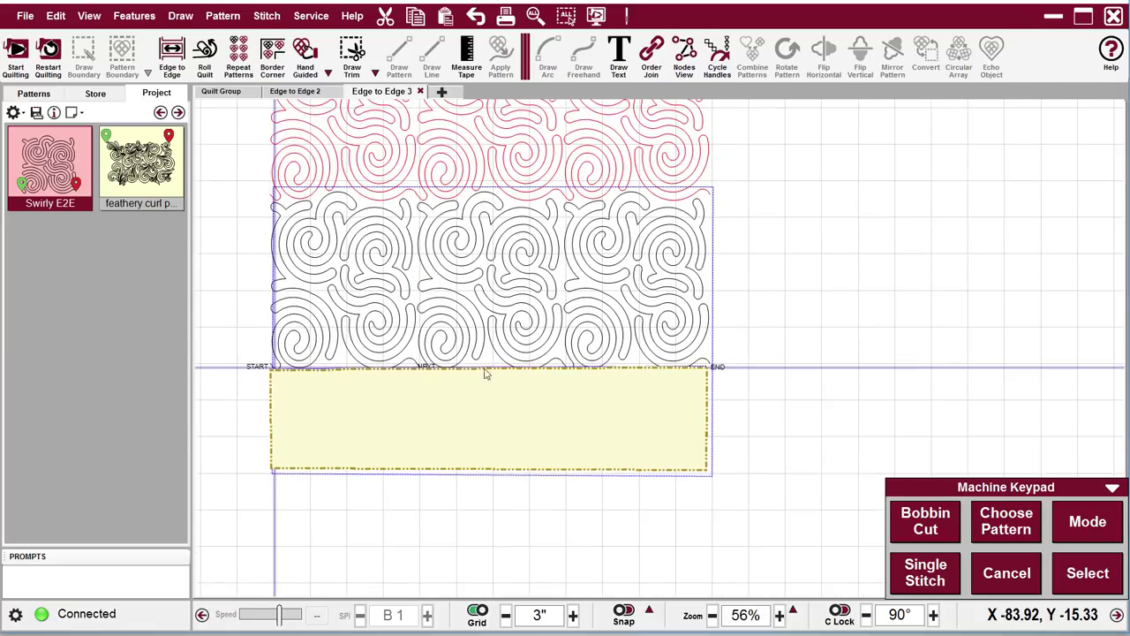
{"action": "left_click", "coordinate": [18, 55]}
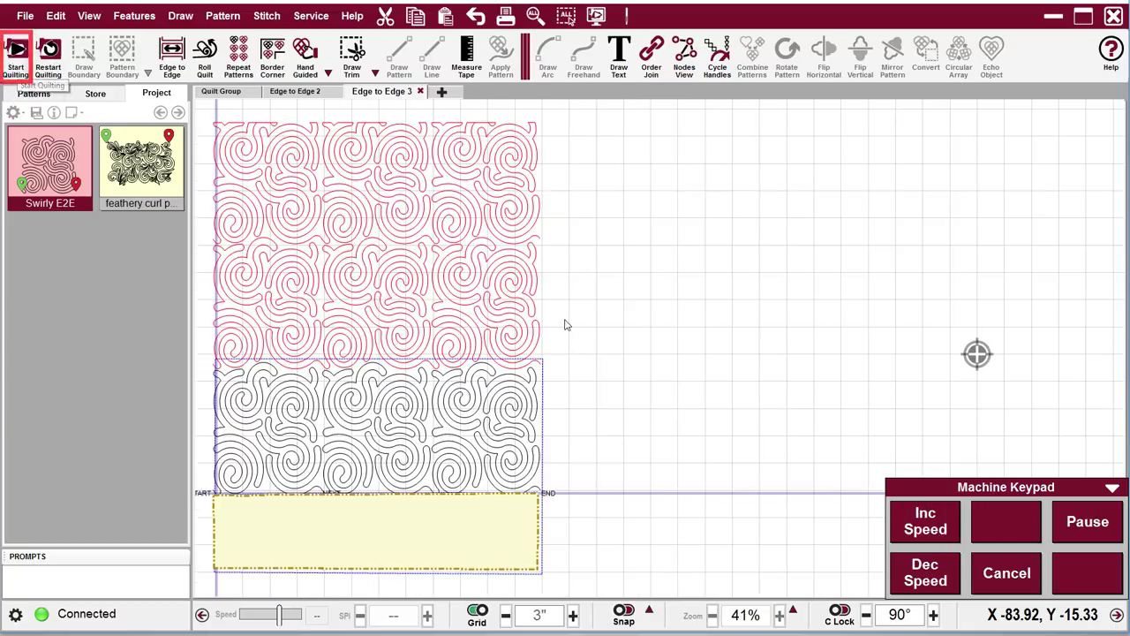